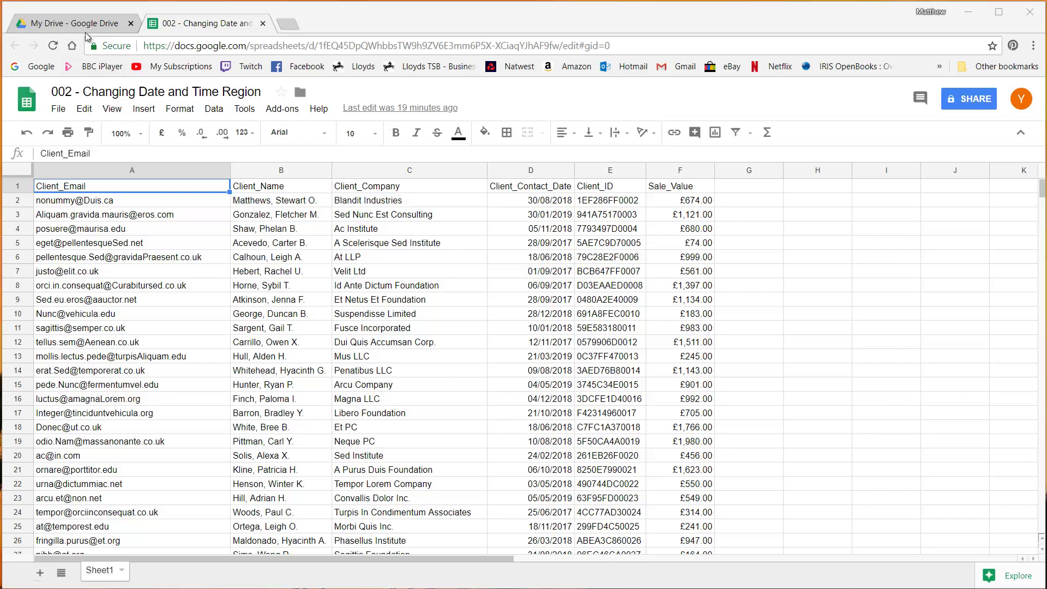
# Close the '002 - Changing Date and Time Region' spreadsheet tab to get back to My Drive.
pyautogui.click(263, 24)
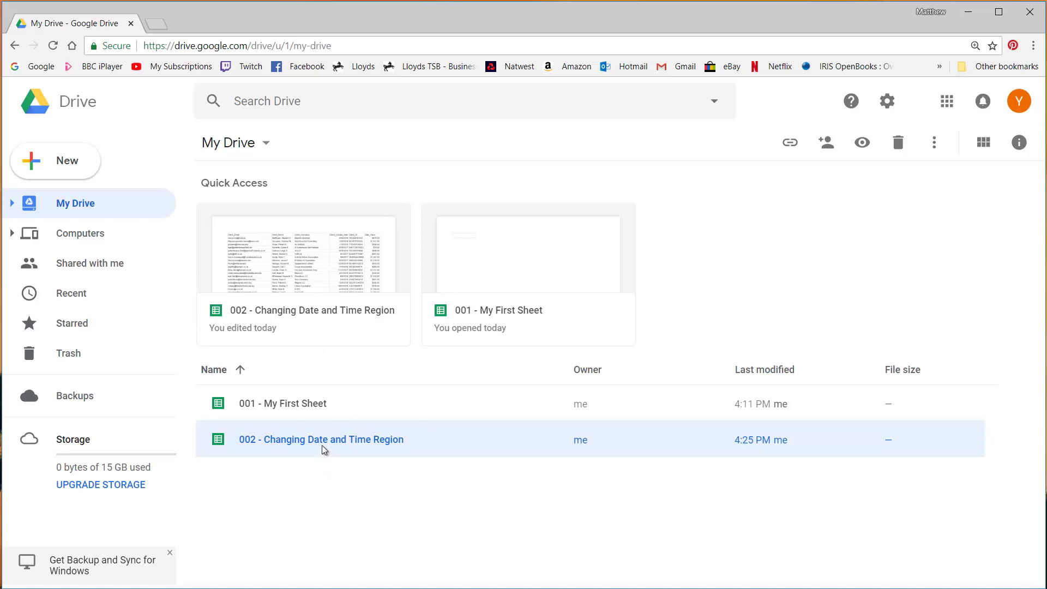
# Make a copy of the '002 - Changing Date and Time Region' spreadsheet.
pyautogui.click(318, 410)
pyautogui.click(315, 428)
pyautogui.click(312, 403)
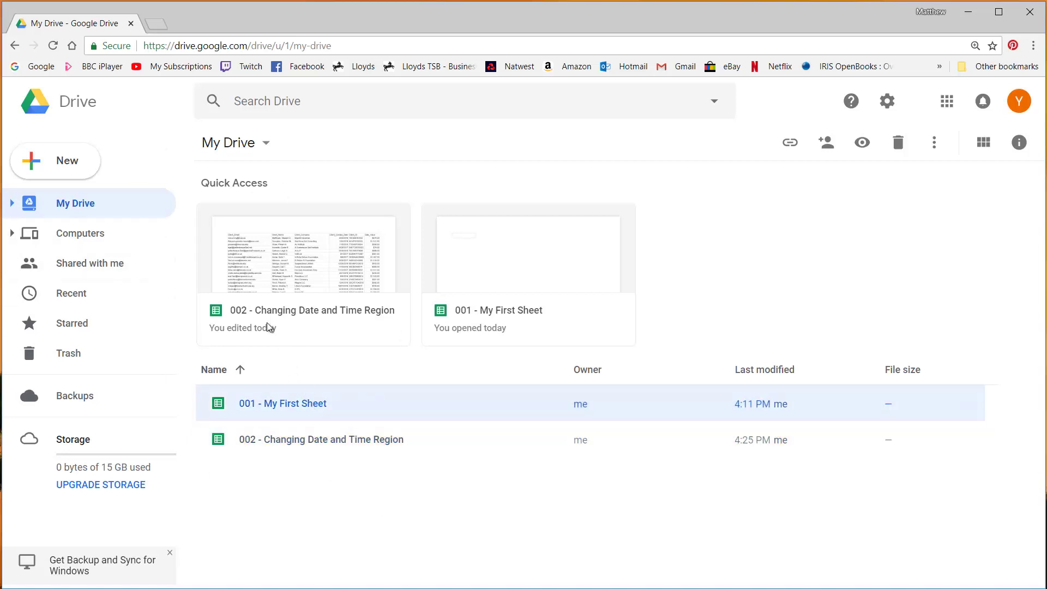
pyautogui.click(308, 439)
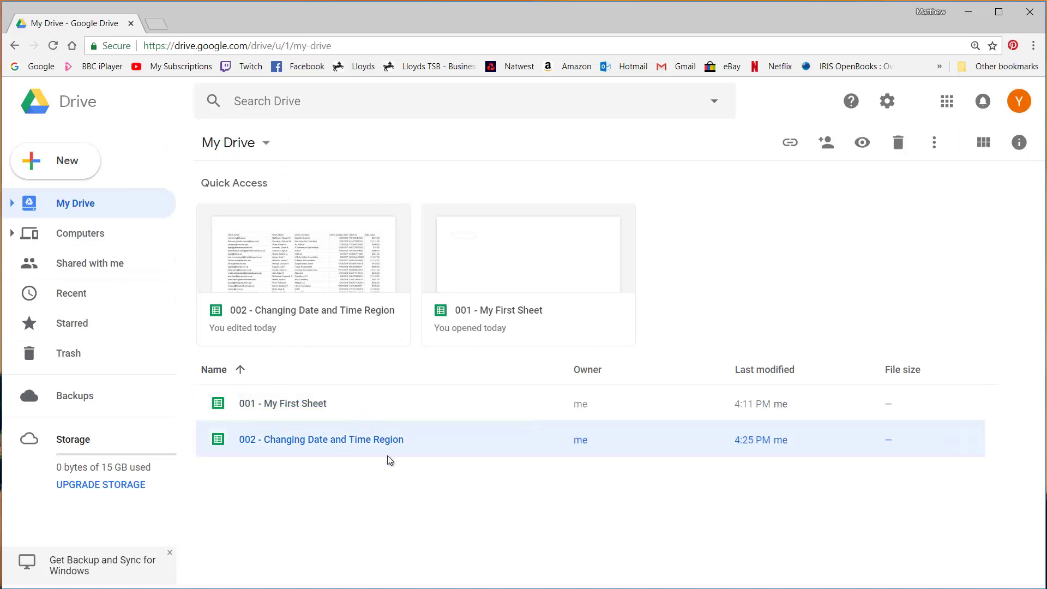
pyautogui.rightClick(345, 444)
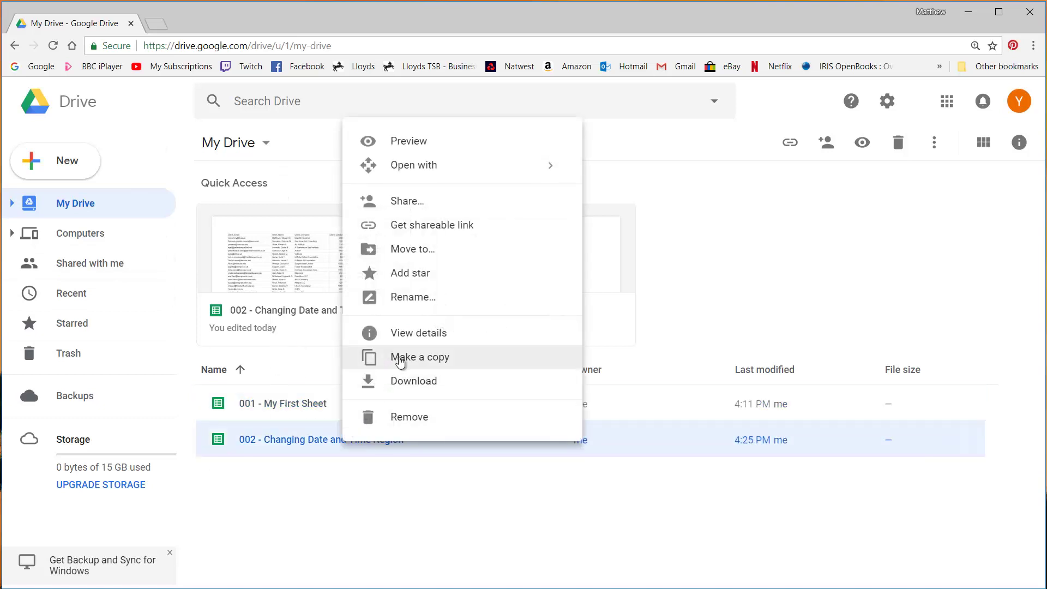
pyautogui.click(375, 357)
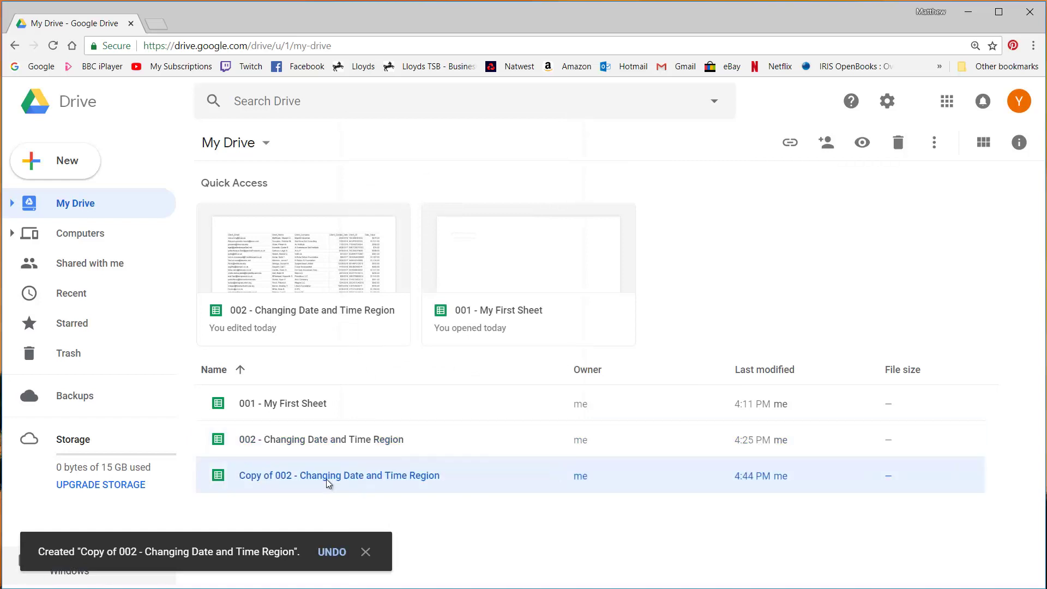
# Rename the copied spreadsheet to '003 - User Interface'.
pyautogui.rightClick(338, 443)
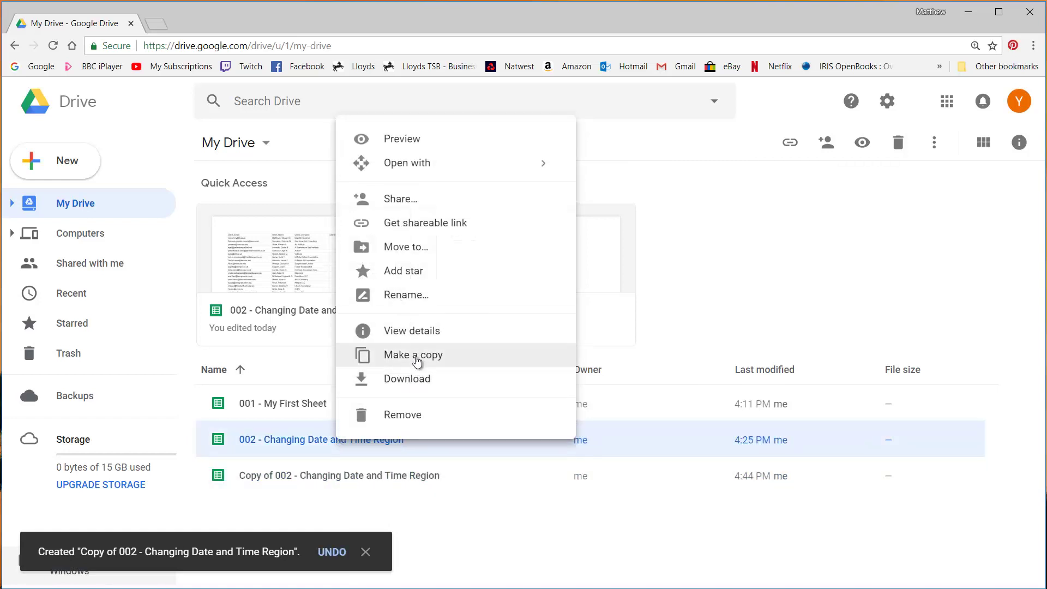
pyautogui.click(319, 481)
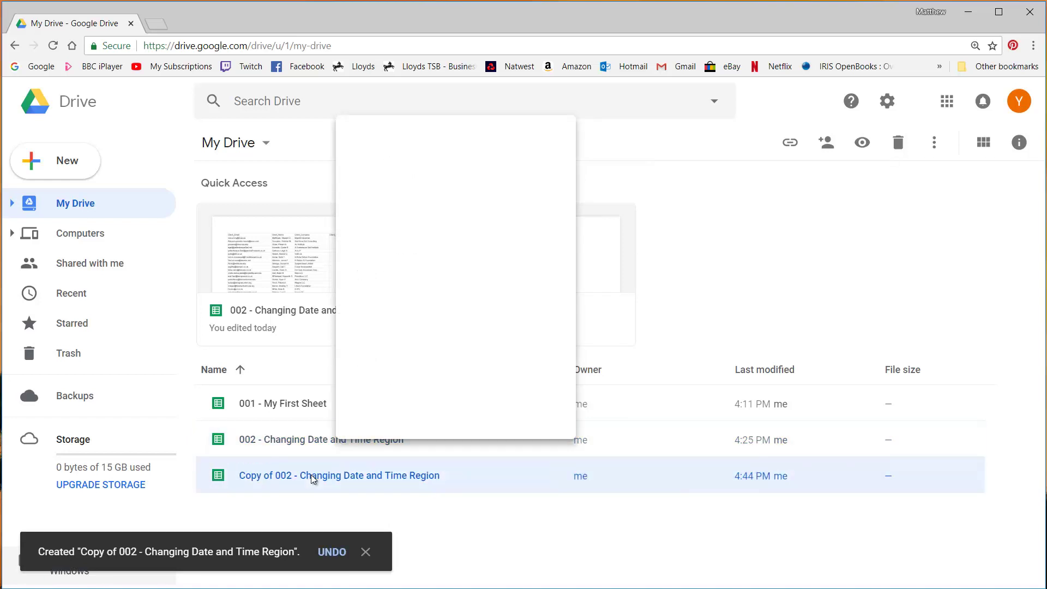
pyautogui.rightClick(333, 461)
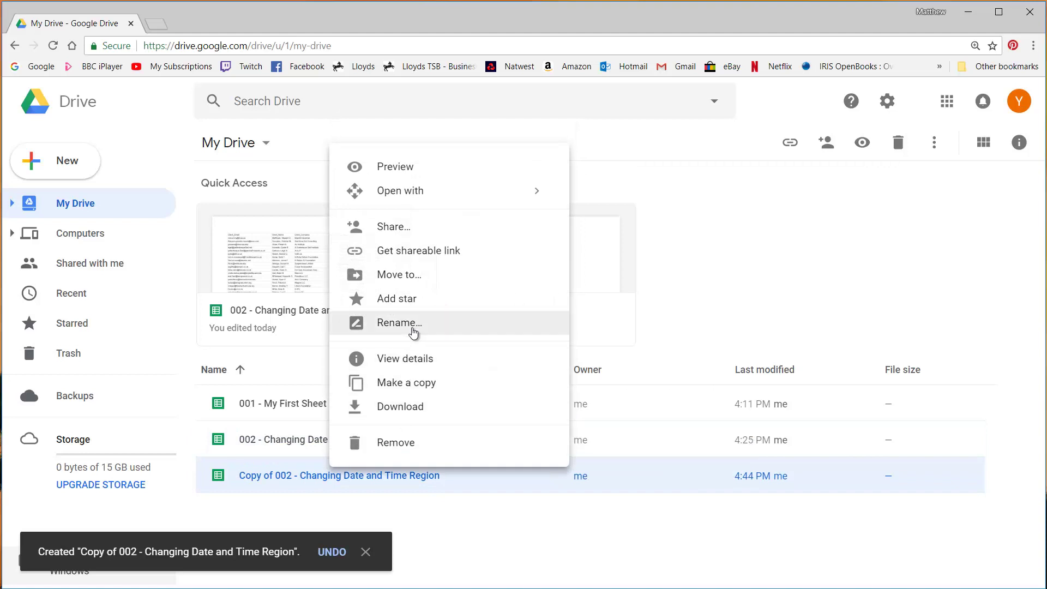
pyautogui.click(401, 321)
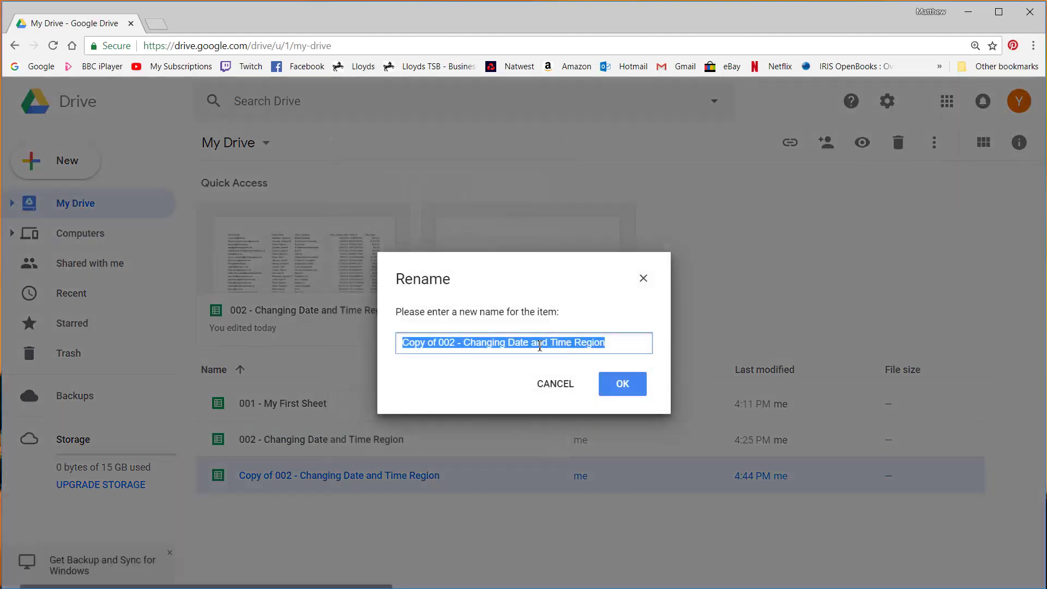
pyautogui.write('003')
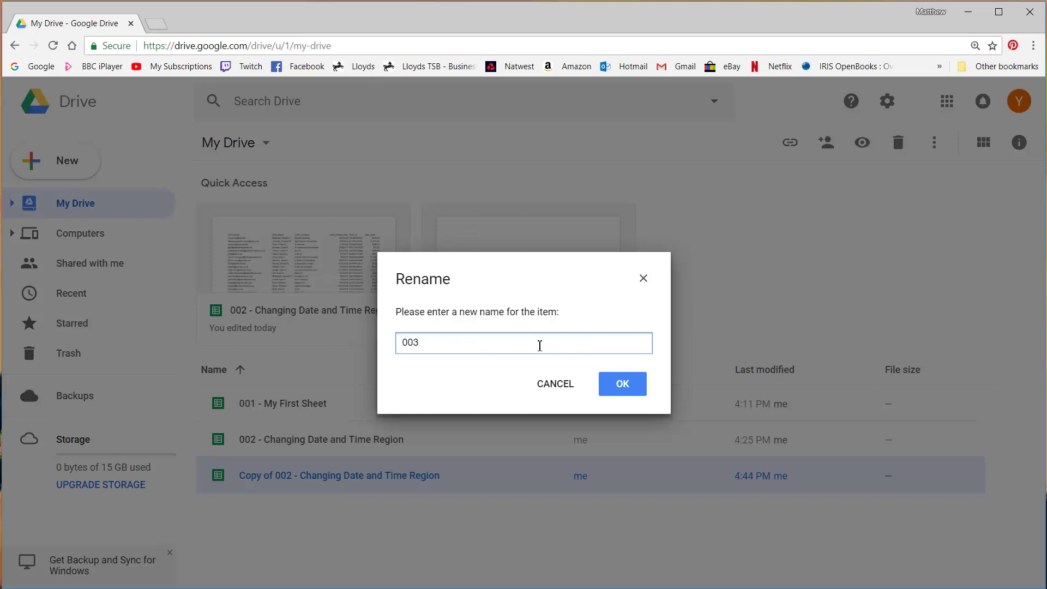
pyautogui.write(' - User Interface')
pyautogui.click(620, 381)
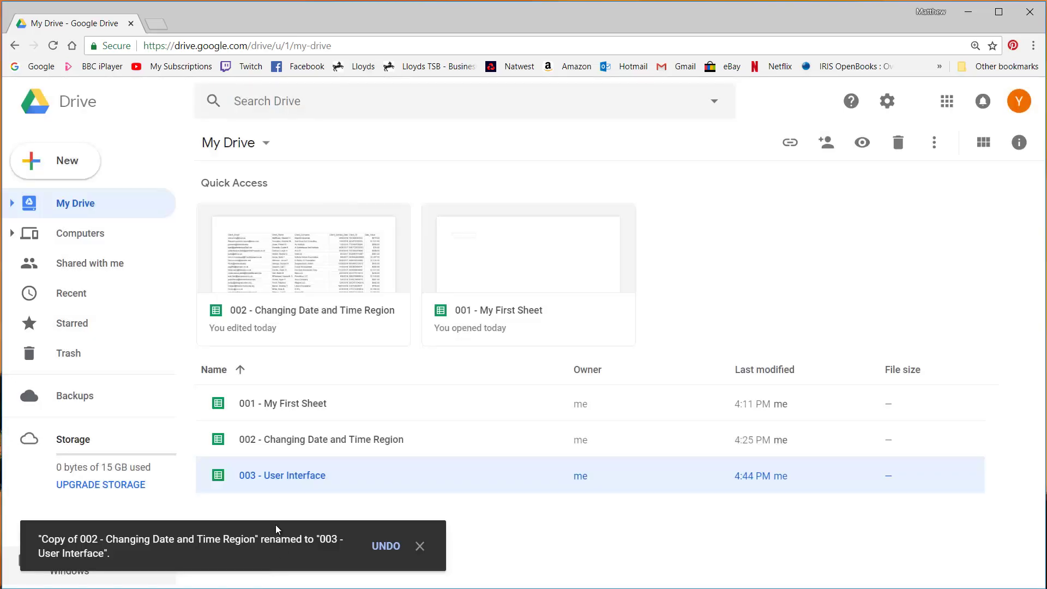
pyautogui.click(420, 546)
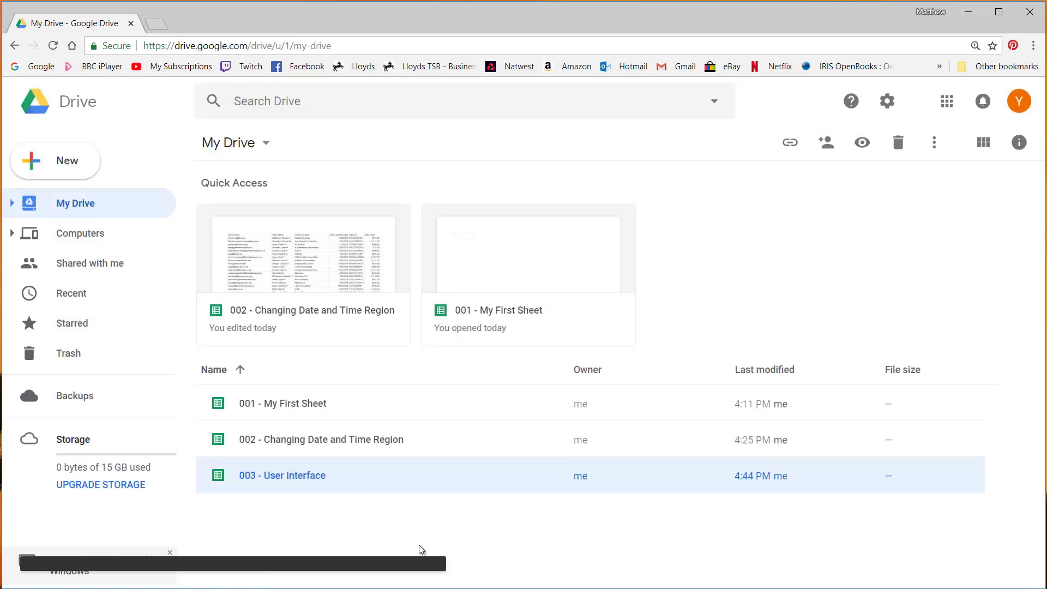
# Open '003 - User Interface' in a new tab, then close it and return to Drive.
pyautogui.doubleClick(302, 478)
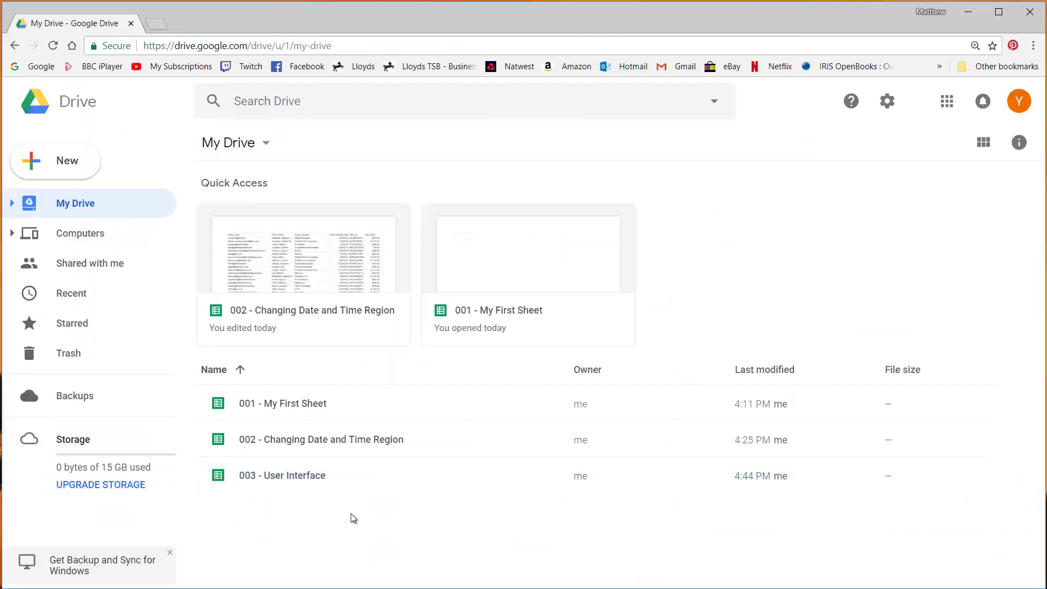
pyautogui.doubleClick(323, 480)
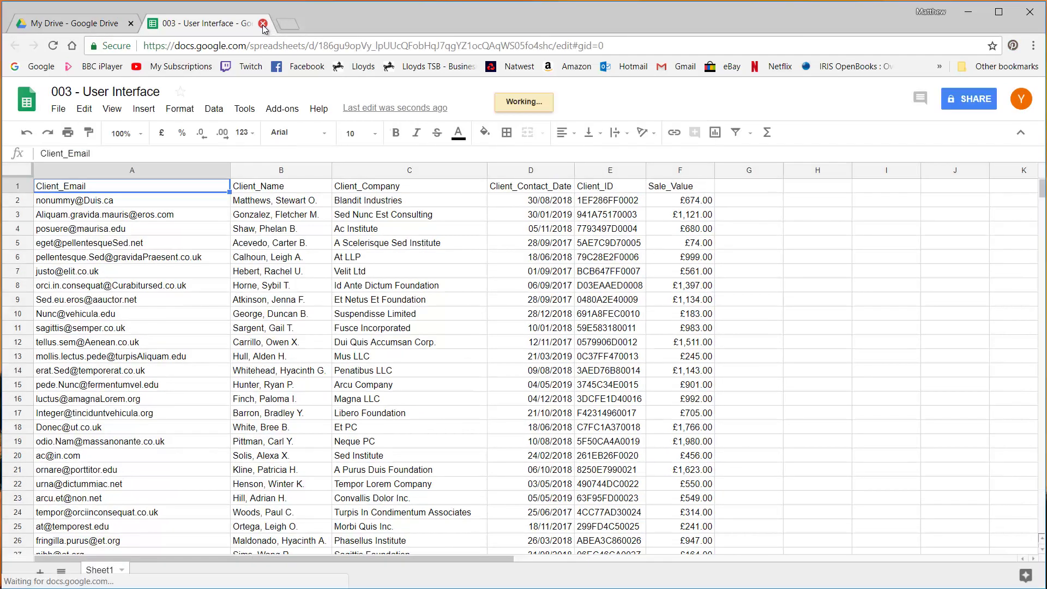
pyautogui.click(262, 23)
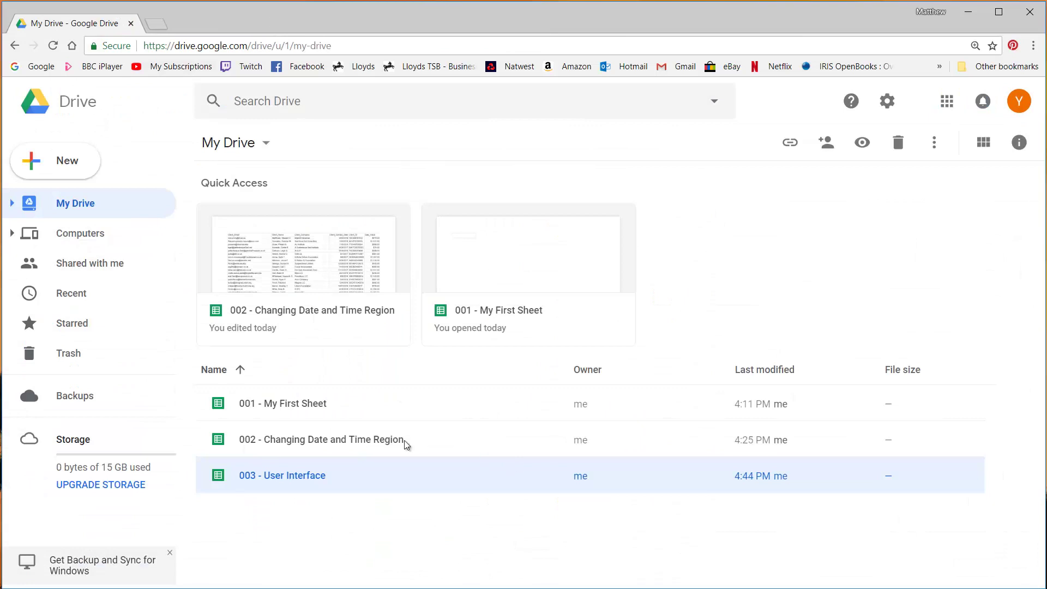
pyautogui.click(354, 411)
pyautogui.click(342, 439)
pyautogui.click(334, 472)
# Create a new folder named 'Google Sheets Tutorials' in My Drive.
pyautogui.rightClick(270, 528)
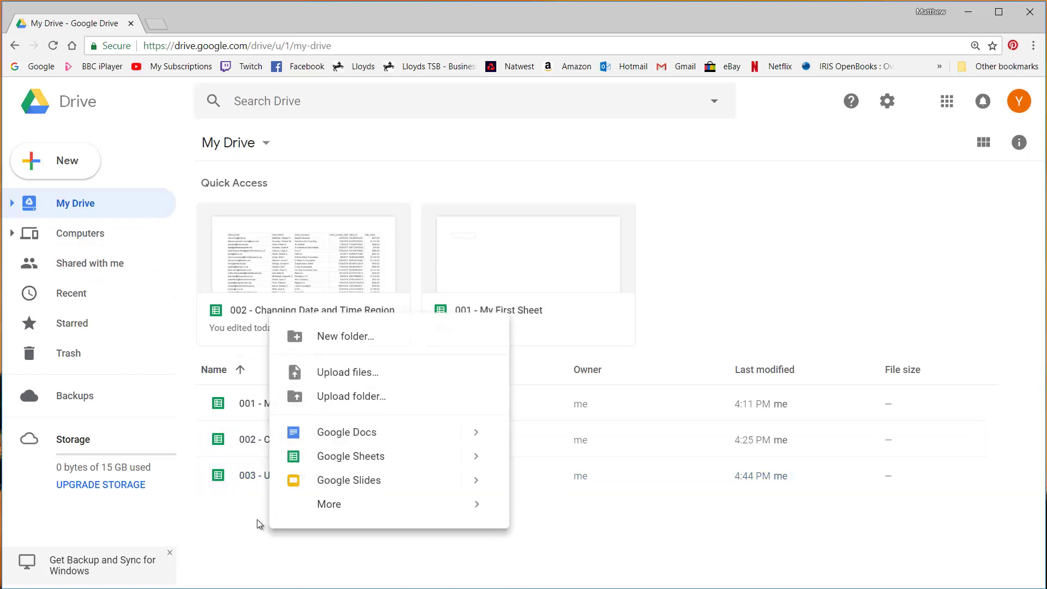
pyautogui.click(237, 516)
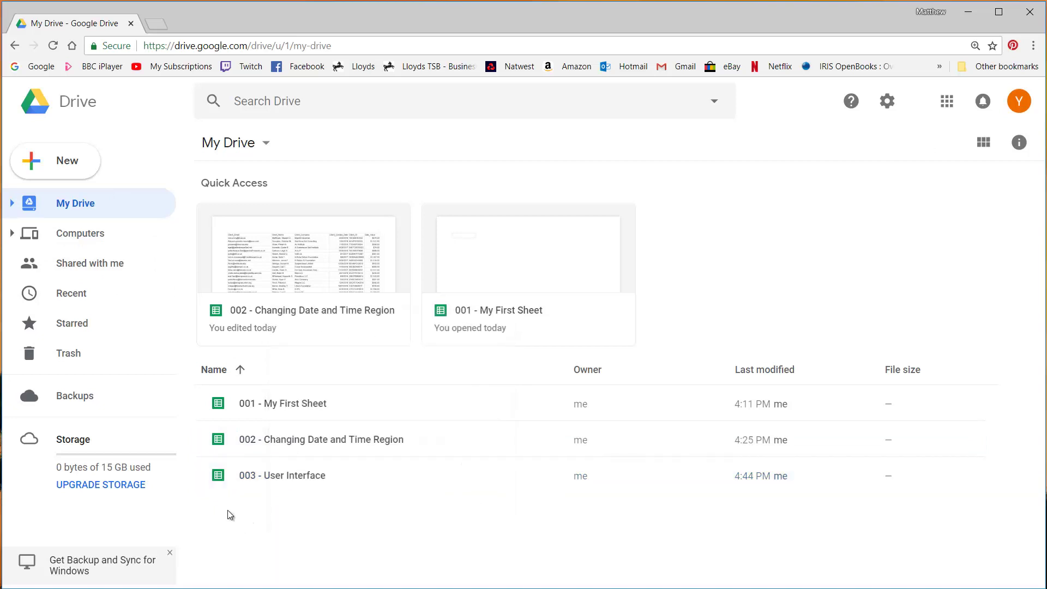
pyautogui.click(37, 166)
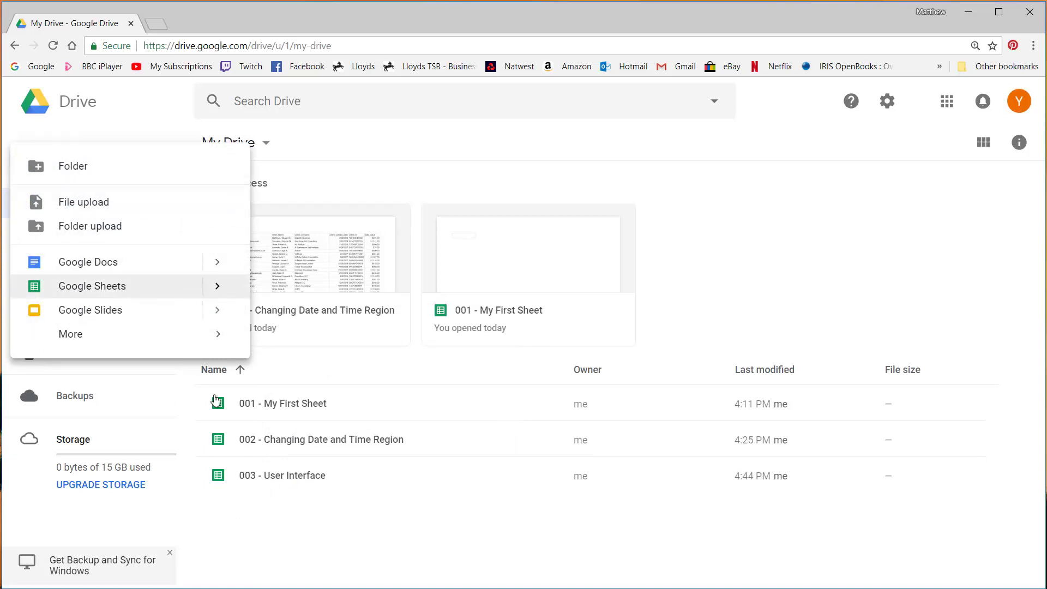
pyautogui.click(239, 533)
pyautogui.rightClick(239, 533)
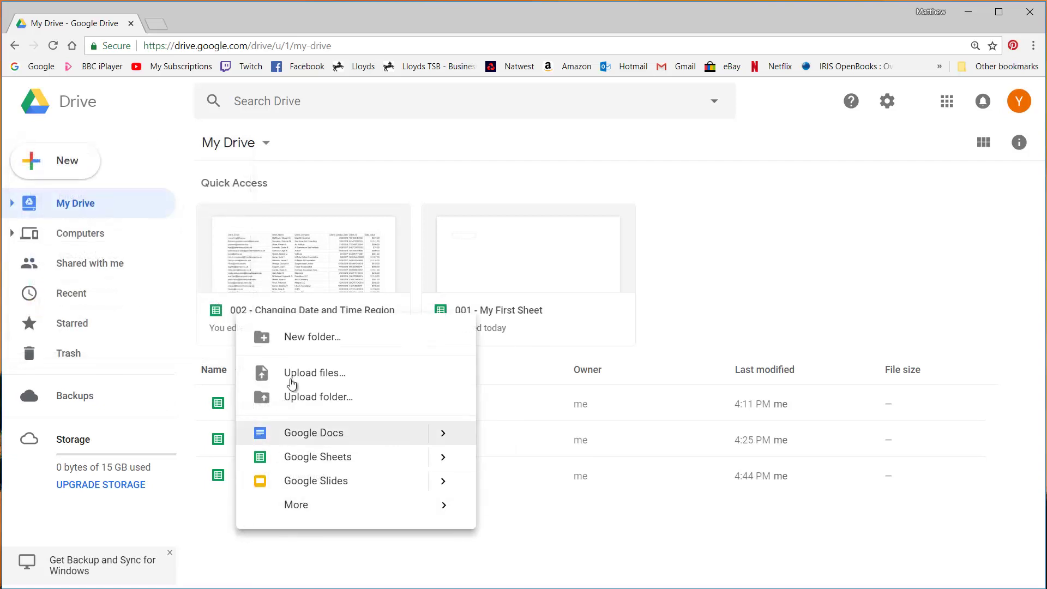
pyautogui.click(315, 339)
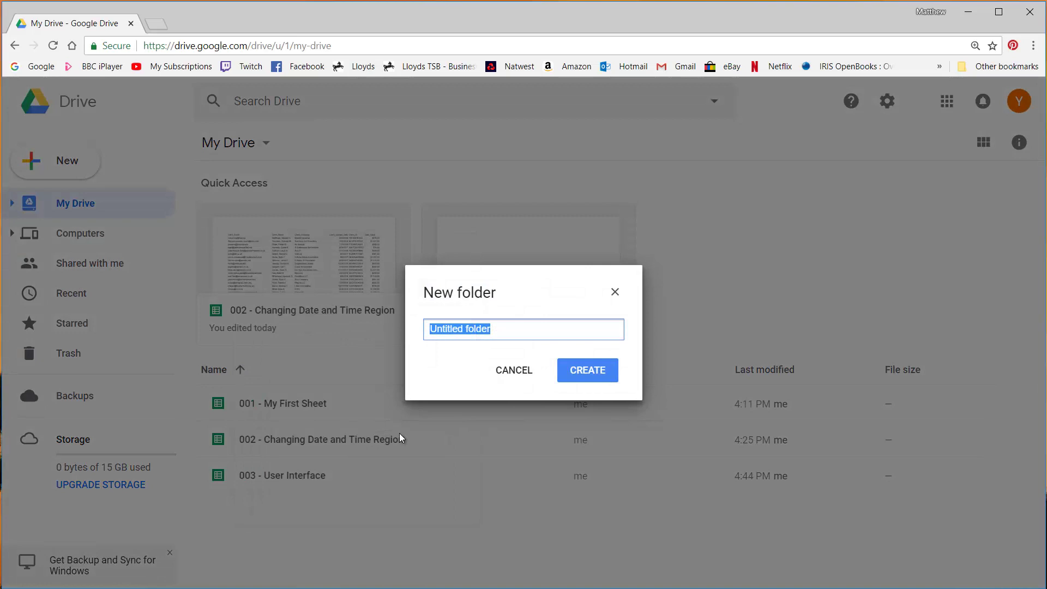
pyautogui.write('Googl')
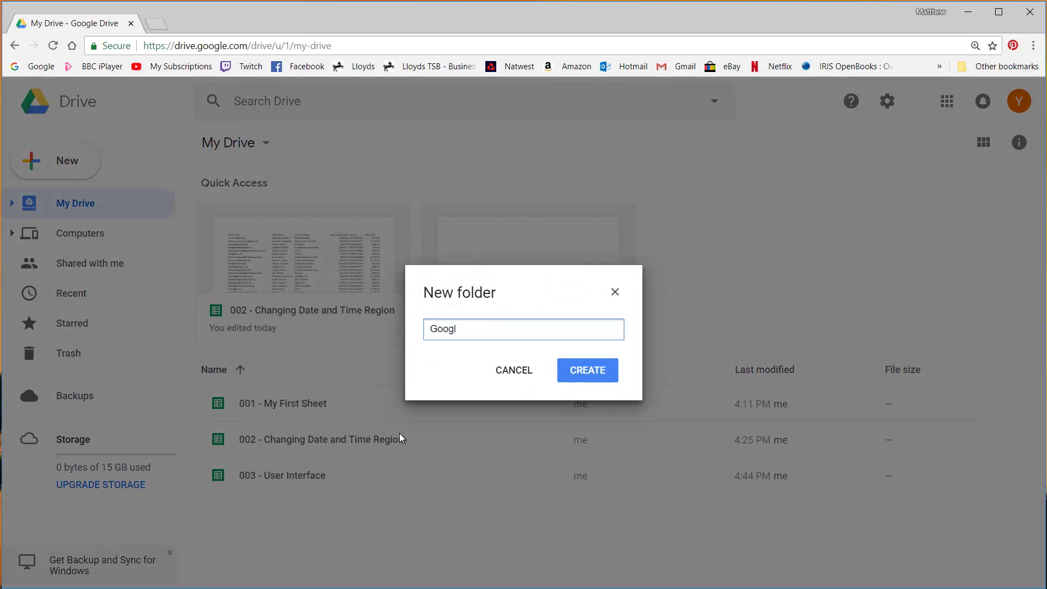
pyautogui.write('e Sheets Tuoria')
pyautogui.press('BackSpace')
pyautogui.press('BackSpace')
pyautogui.press('BackSpace')
pyautogui.press('BackSpace')
pyautogui.write('torials')
pyautogui.click(575, 372)
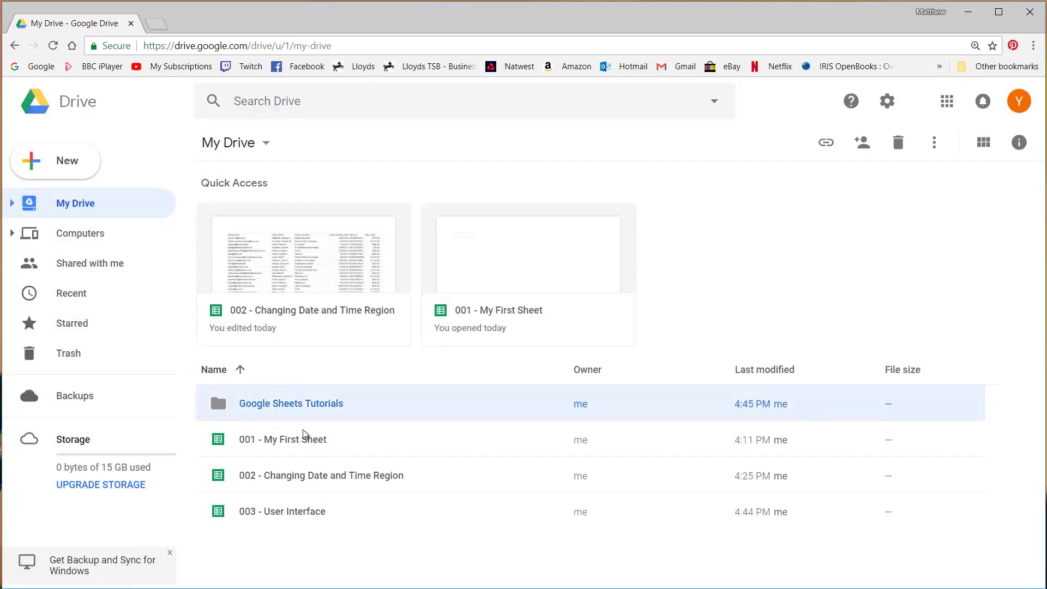
# Move sheets 001, 002 and 003 into 'Google Sheets Tutorials' and open the folder.
pyautogui.click(318, 449)
pyautogui.keyDown('shift'); pyautogui.click(311, 477); pyautogui.keyUp('shift')
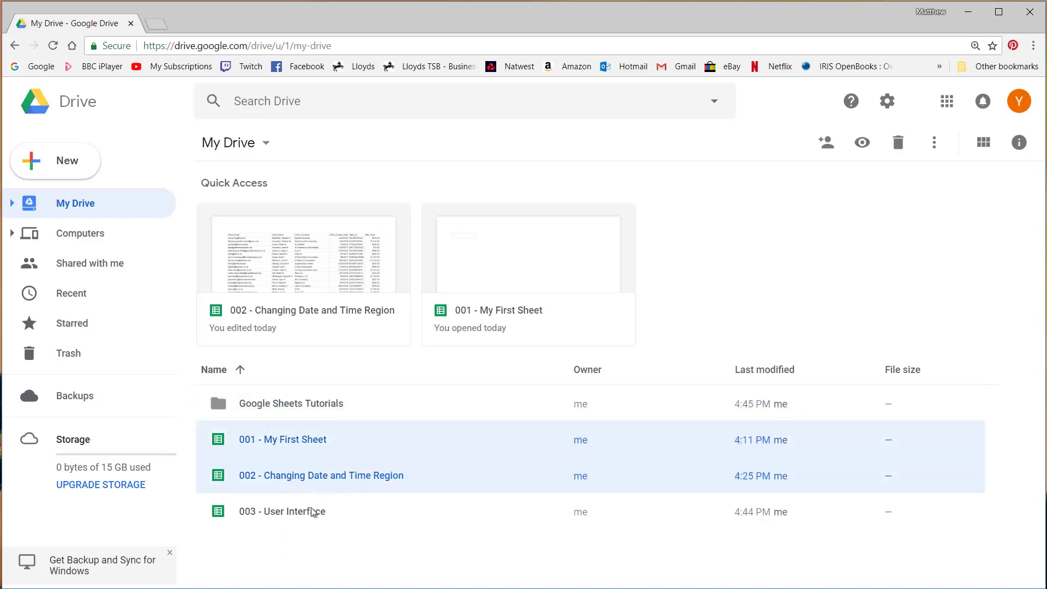
pyautogui.keyDown('shift'); pyautogui.click(311, 513); pyautogui.keyUp('shift')
pyautogui.moveTo(329, 500); pyautogui.dragTo(321, 417)
pyautogui.doubleClick(314, 403)
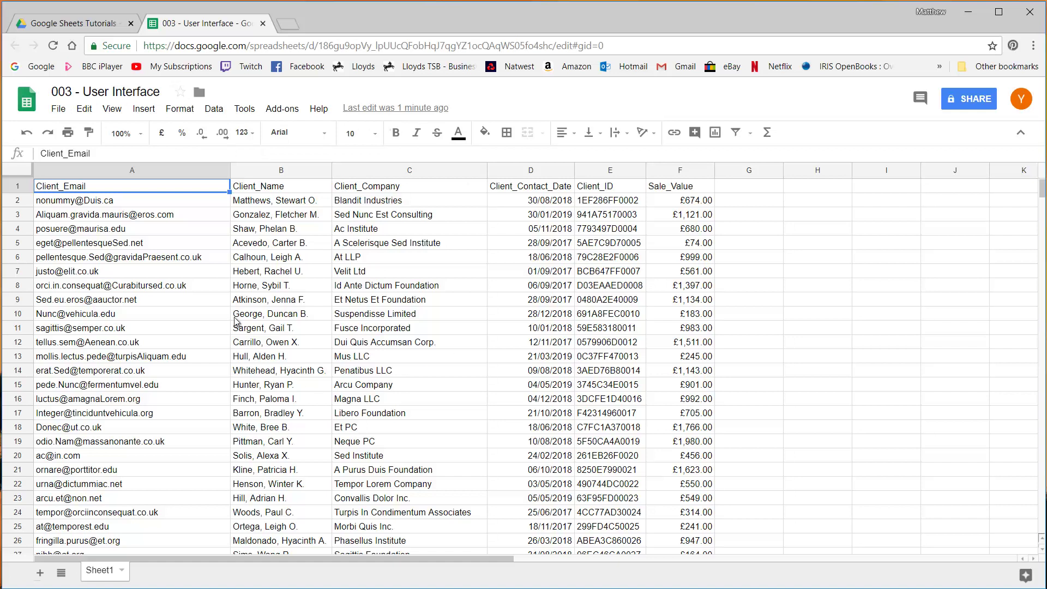
pyautogui.click(78, 201)
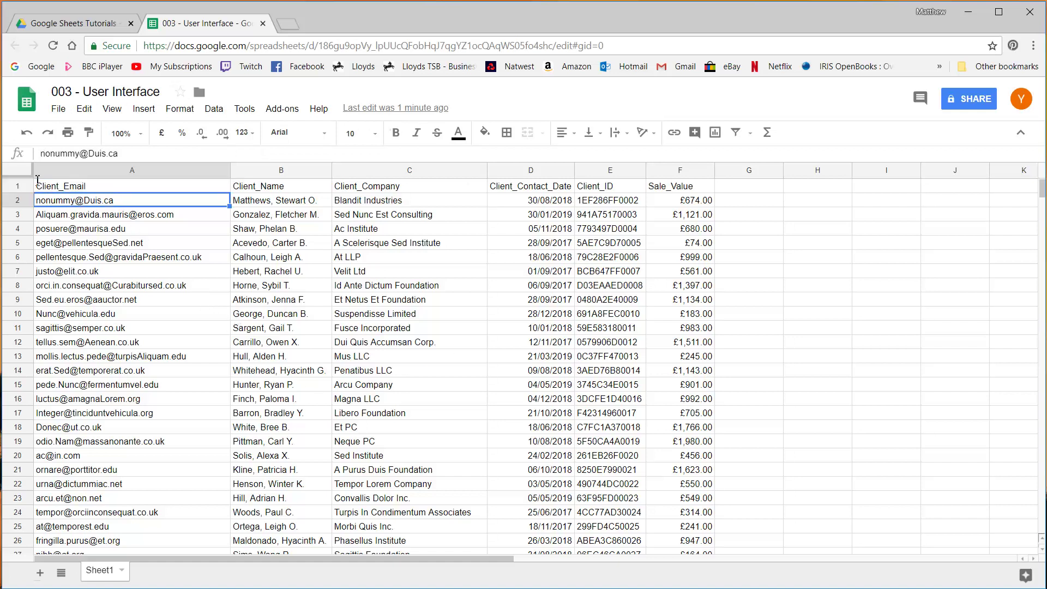
pyautogui.click(11, 171)
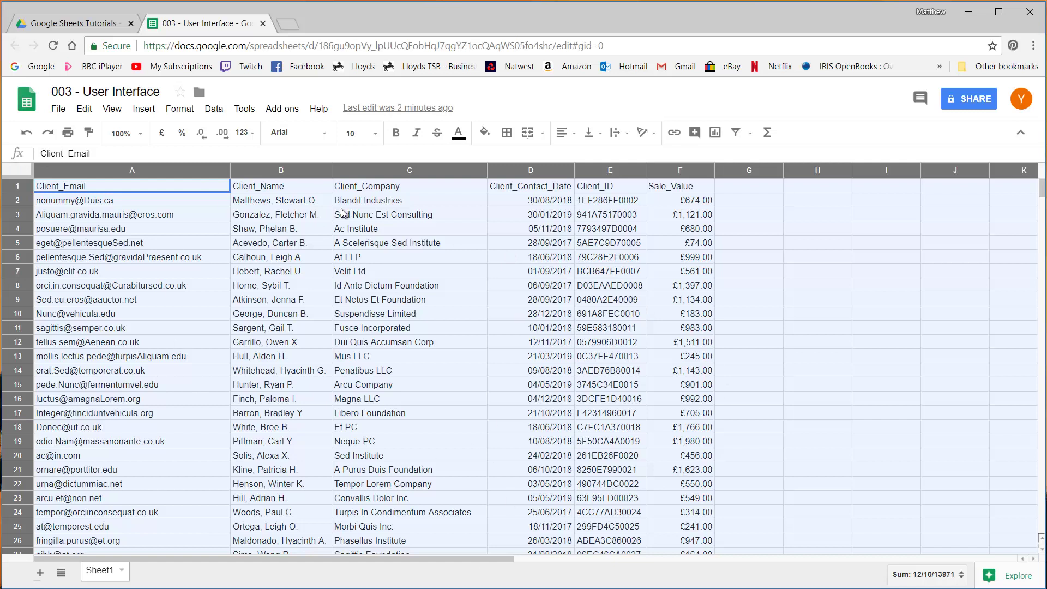
pyautogui.click(748, 200)
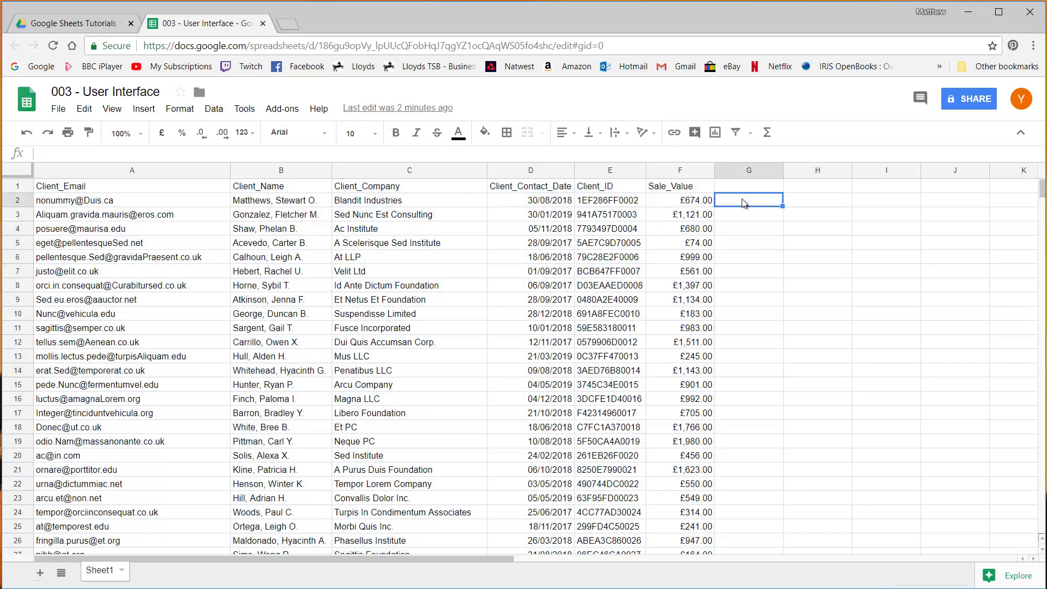
pyautogui.click(18, 186)
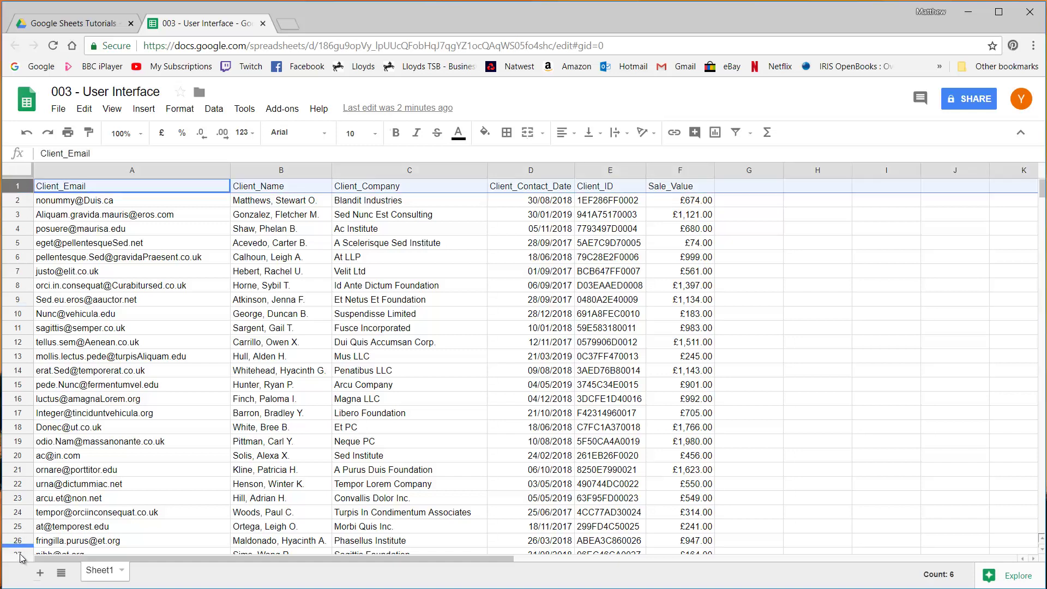
pyautogui.click(128, 170)
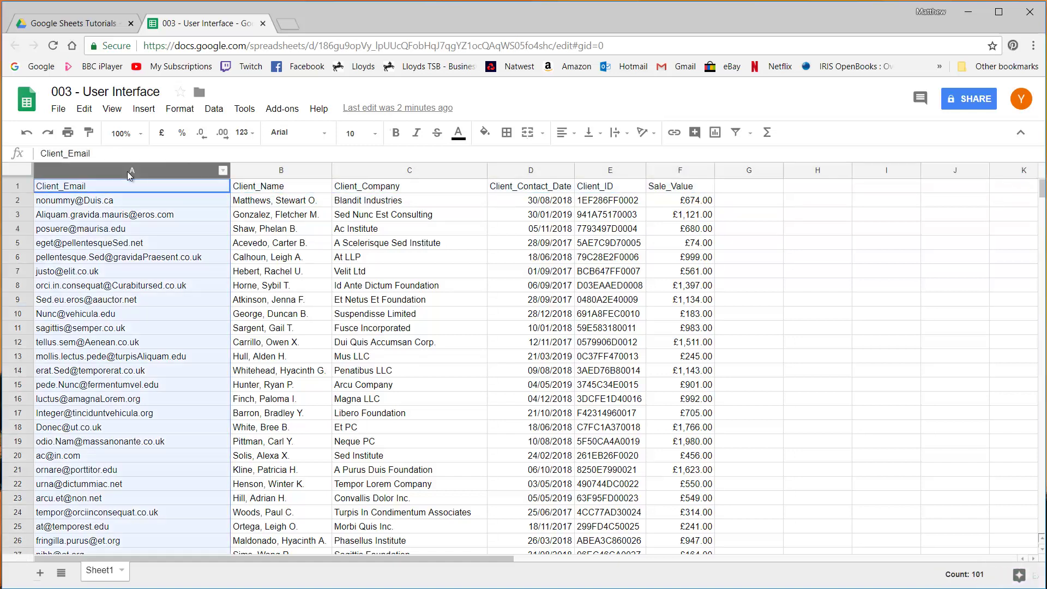
pyautogui.click(15, 188)
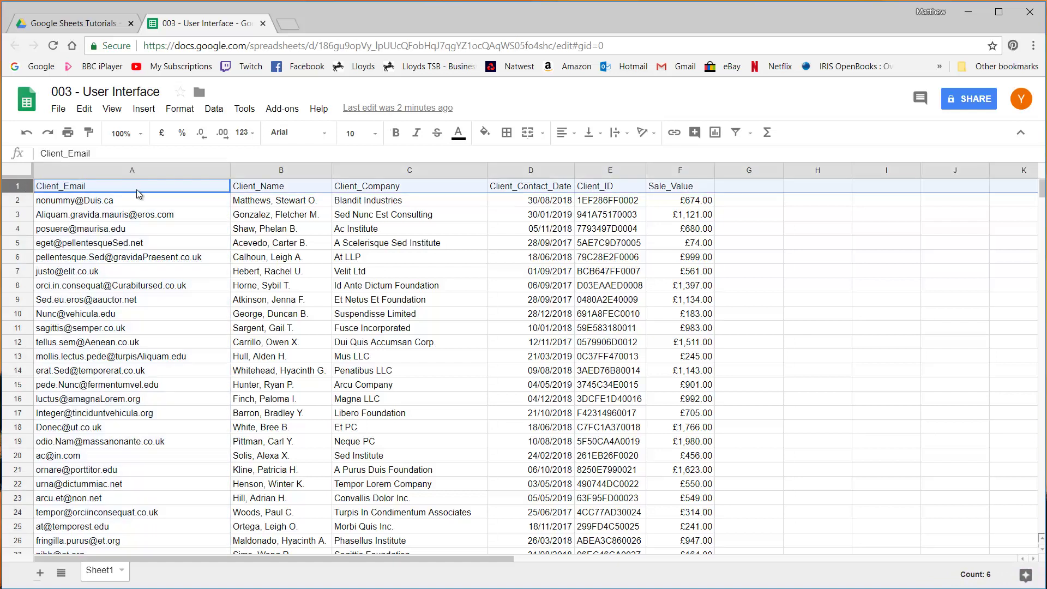
pyautogui.click(150, 171)
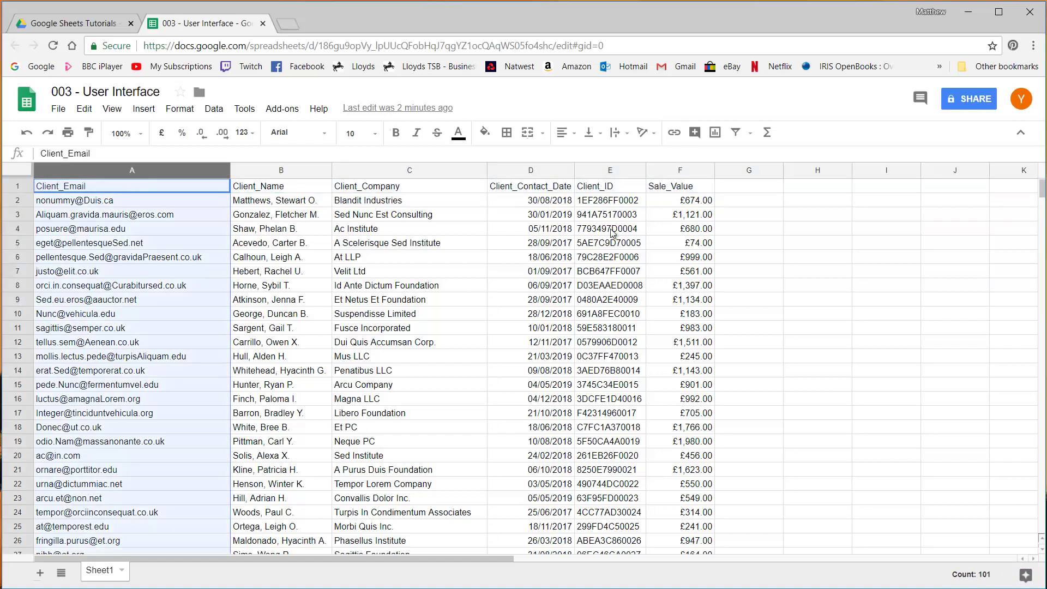
pyautogui.click(761, 256)
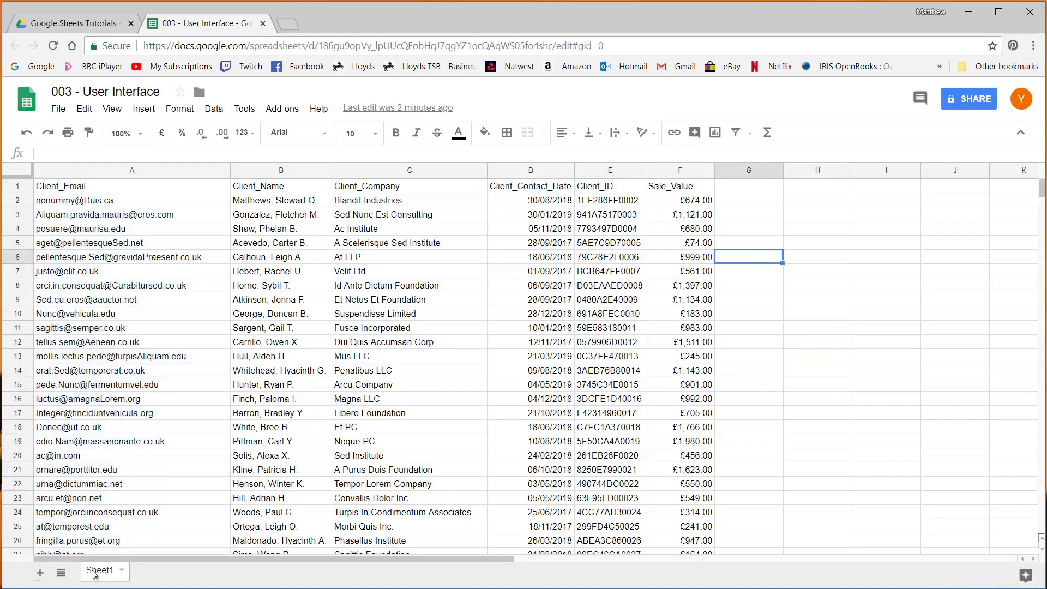
pyautogui.click(78, 204)
pyautogui.click(75, 191)
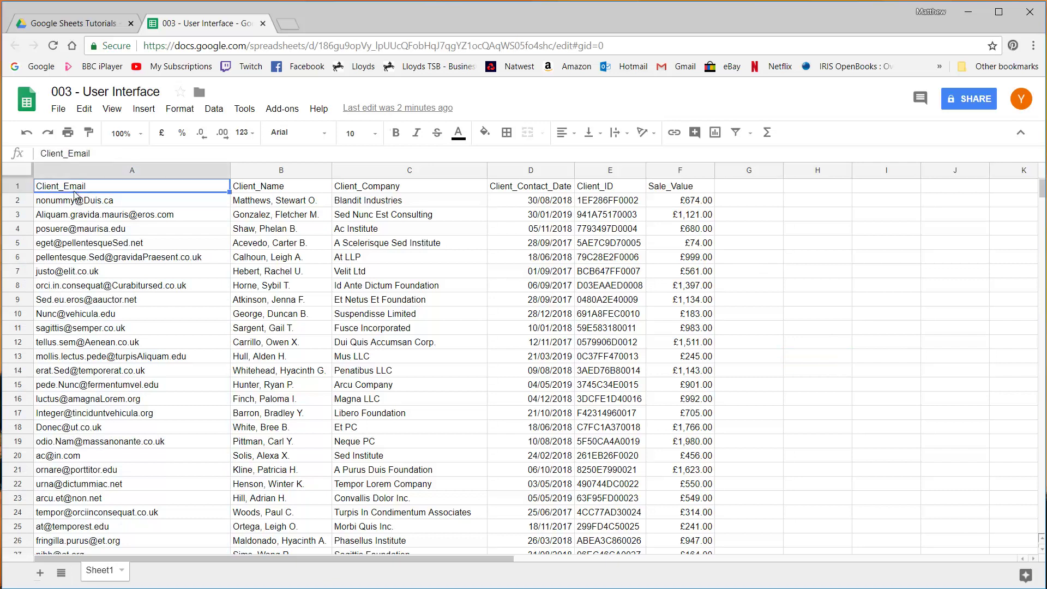
pyautogui.click(40, 572)
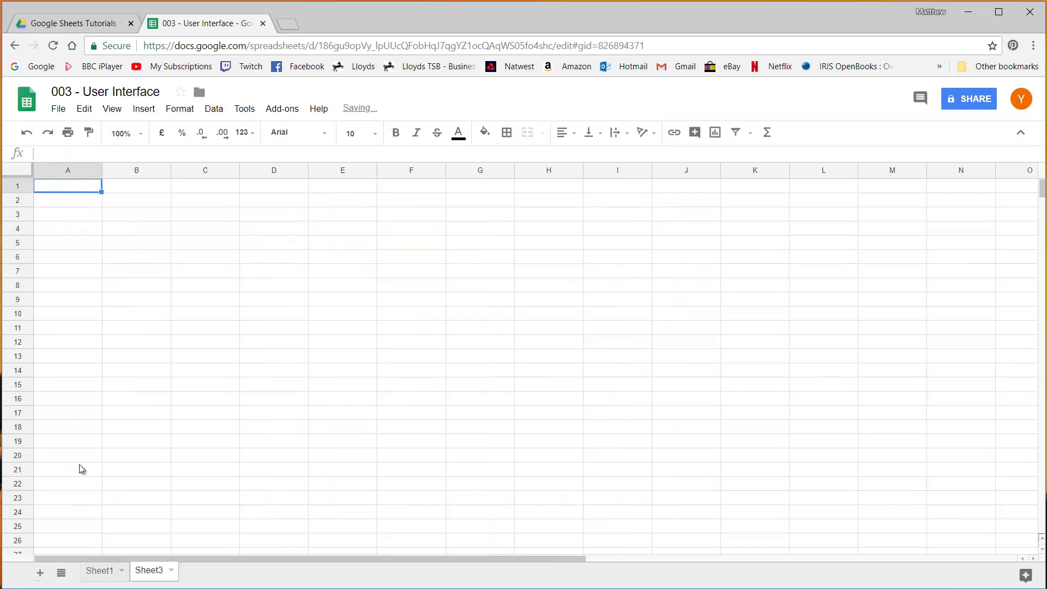
pyautogui.click(40, 573)
pyautogui.click(40, 572)
pyautogui.click(40, 572)
pyautogui.click(158, 575)
pyautogui.click(122, 572)
pyautogui.click(156, 573)
pyautogui.click(195, 572)
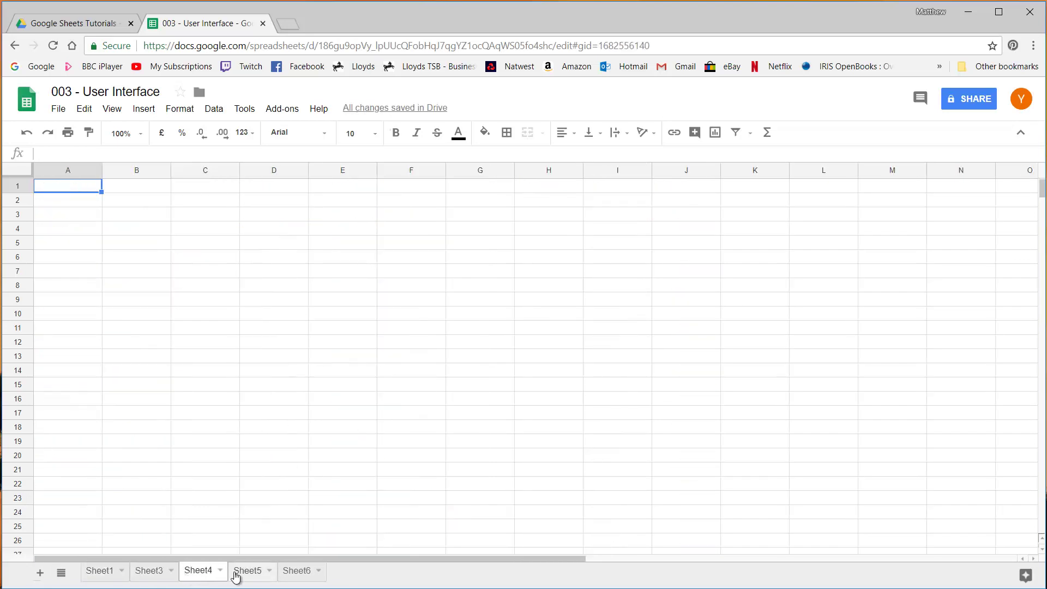
pyautogui.click(245, 571)
pyautogui.click(293, 574)
pyautogui.click(254, 573)
pyautogui.click(207, 572)
pyautogui.click(156, 571)
pyautogui.click(99, 571)
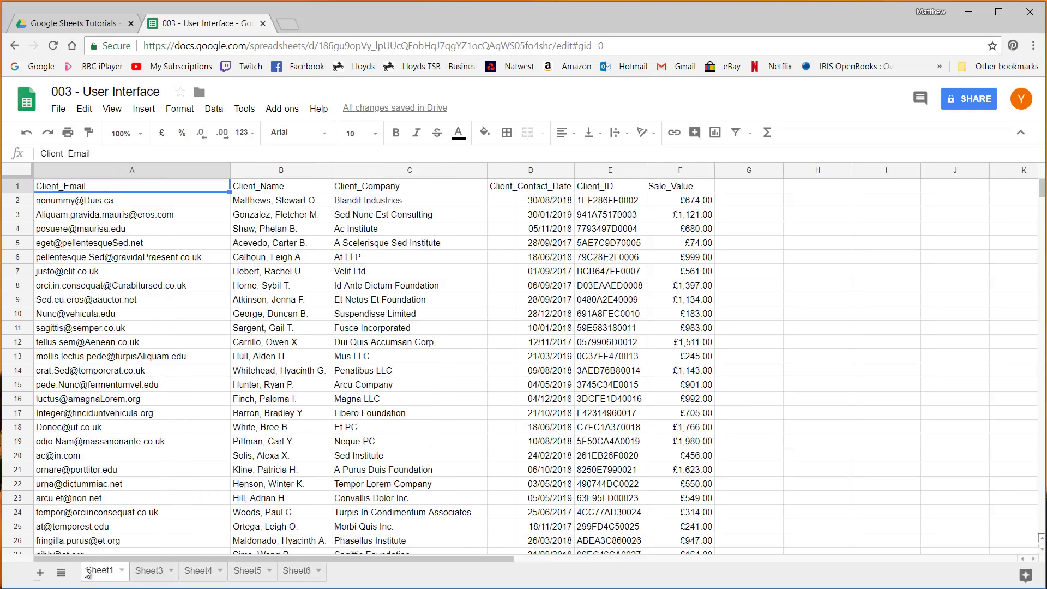
pyautogui.click(157, 573)
pyautogui.click(199, 573)
pyautogui.click(247, 572)
pyautogui.click(297, 571)
pyautogui.click(91, 570)
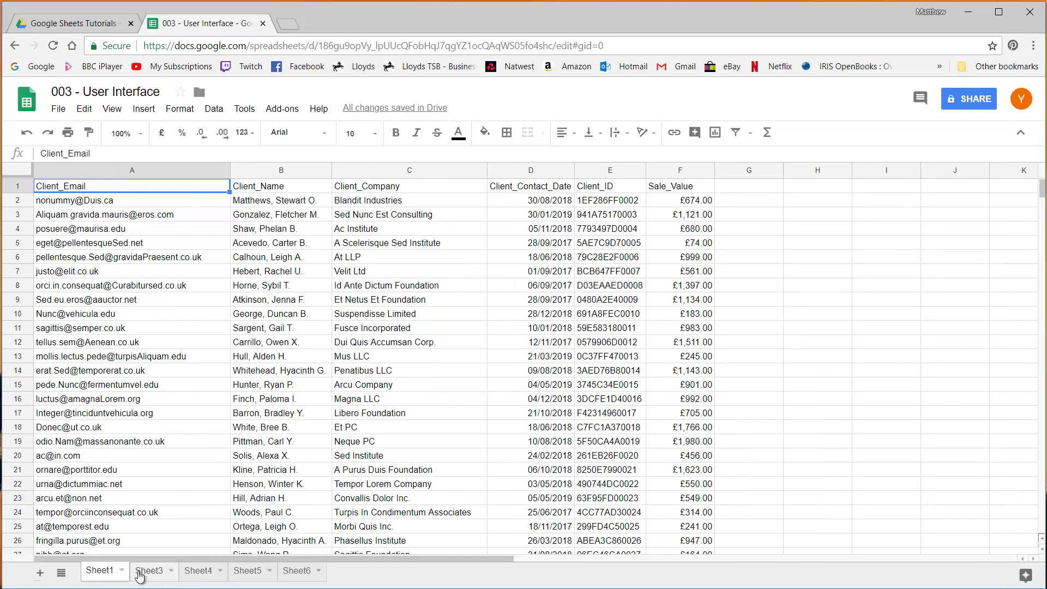
pyautogui.click(170, 574)
pyautogui.click(171, 573)
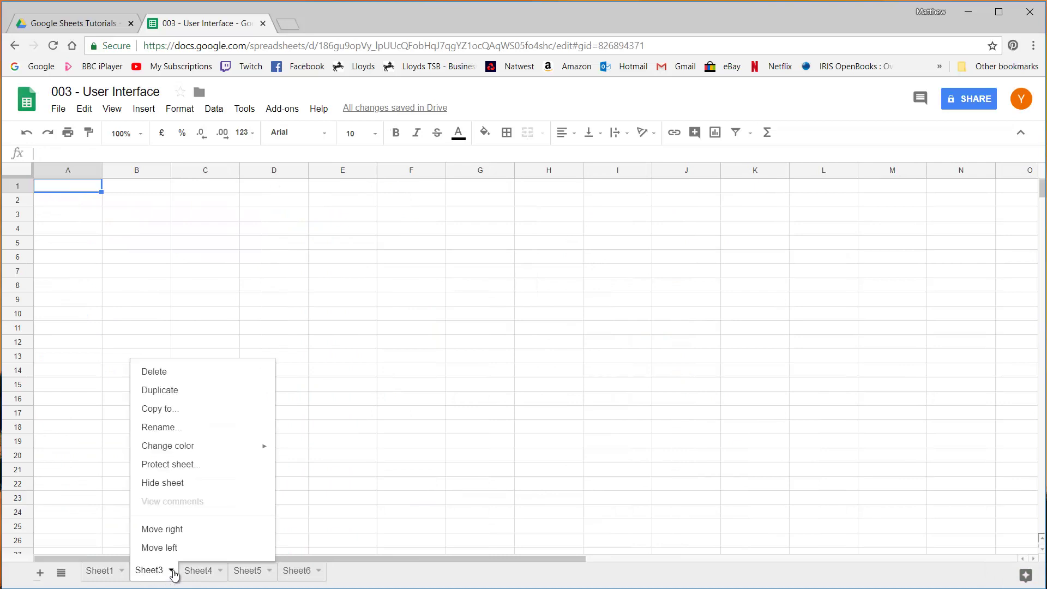
pyautogui.moveTo(223, 449)
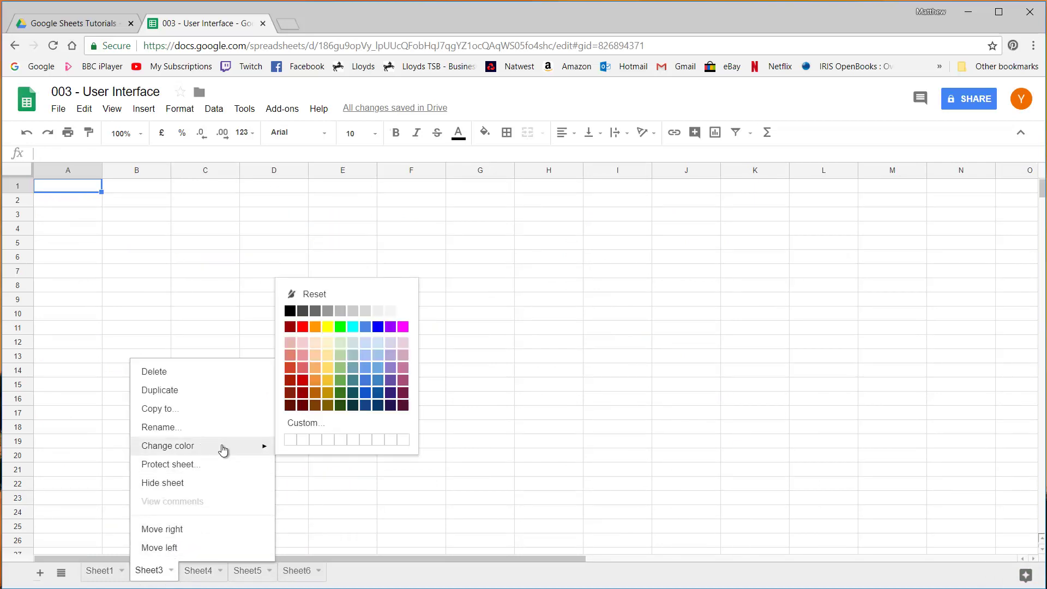
pyautogui.click(328, 404)
pyautogui.click(171, 570)
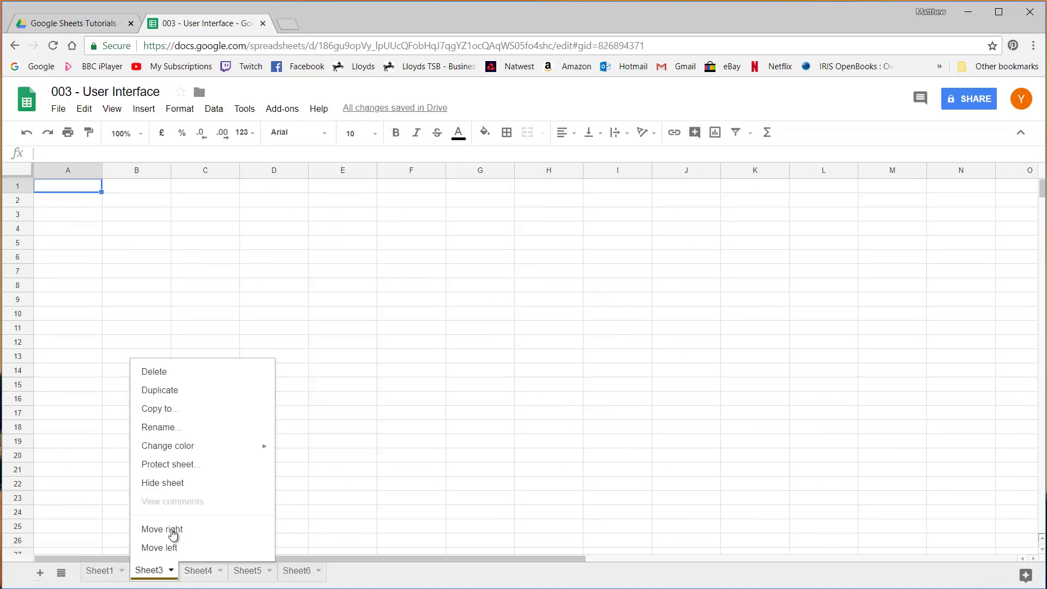
pyautogui.click(184, 379)
pyautogui.click(391, 360)
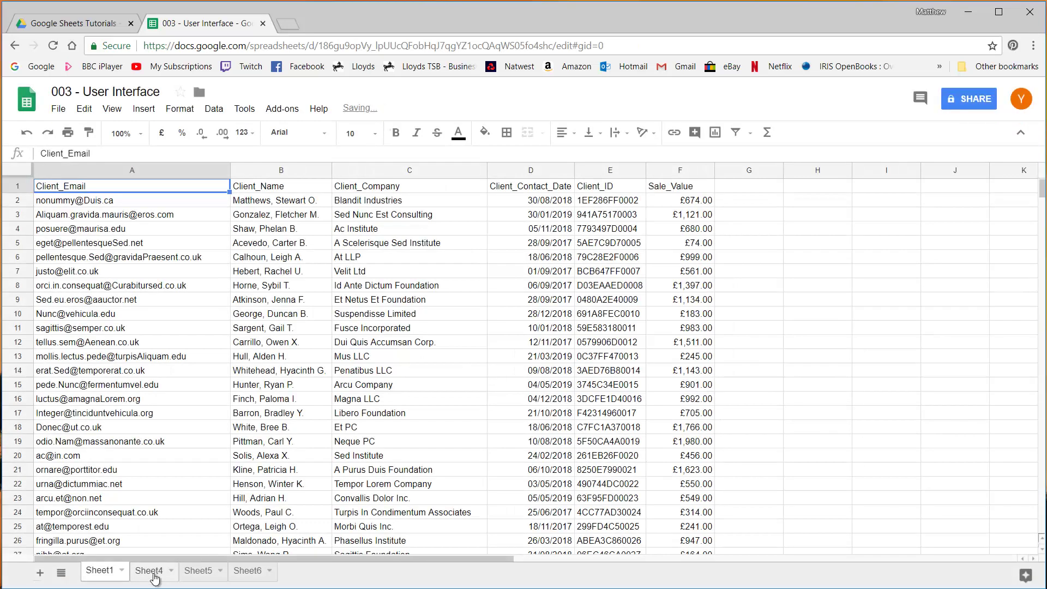
pyautogui.click(170, 570)
pyautogui.click(197, 375)
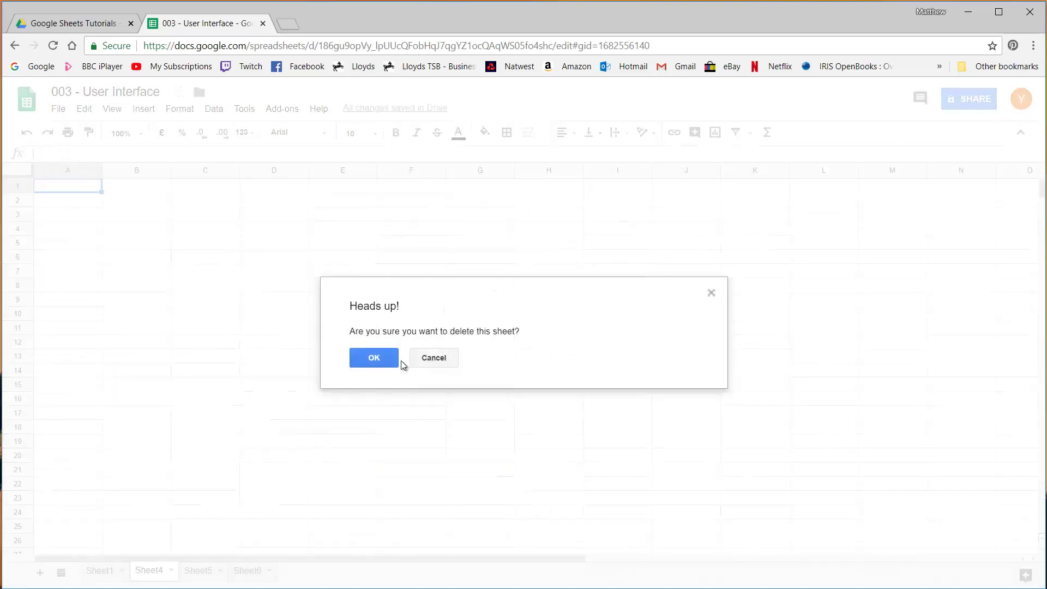
pyautogui.click(384, 358)
pyautogui.click(171, 570)
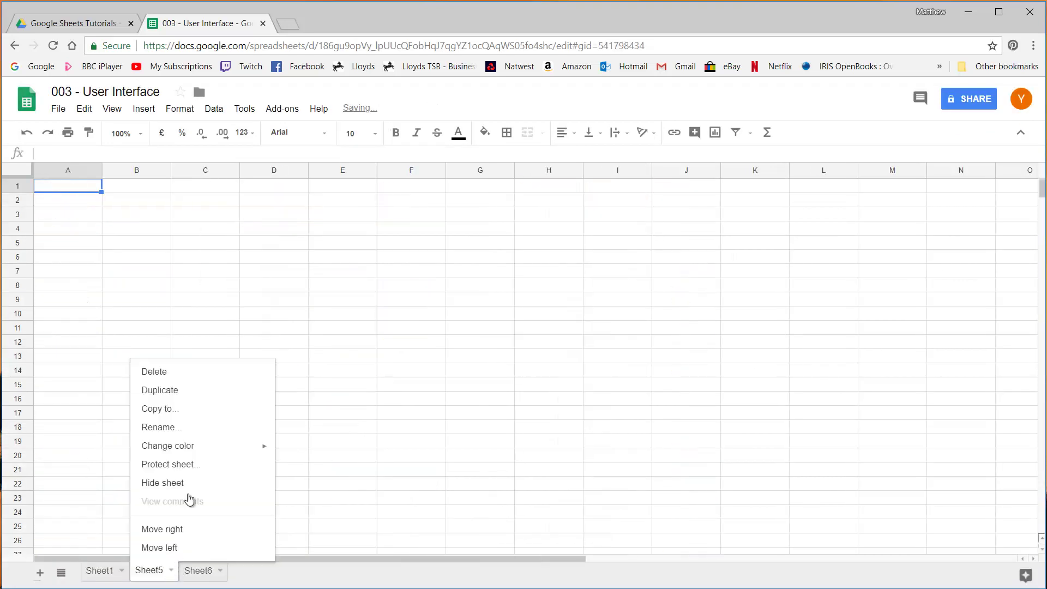
pyautogui.click(191, 376)
pyautogui.click(370, 358)
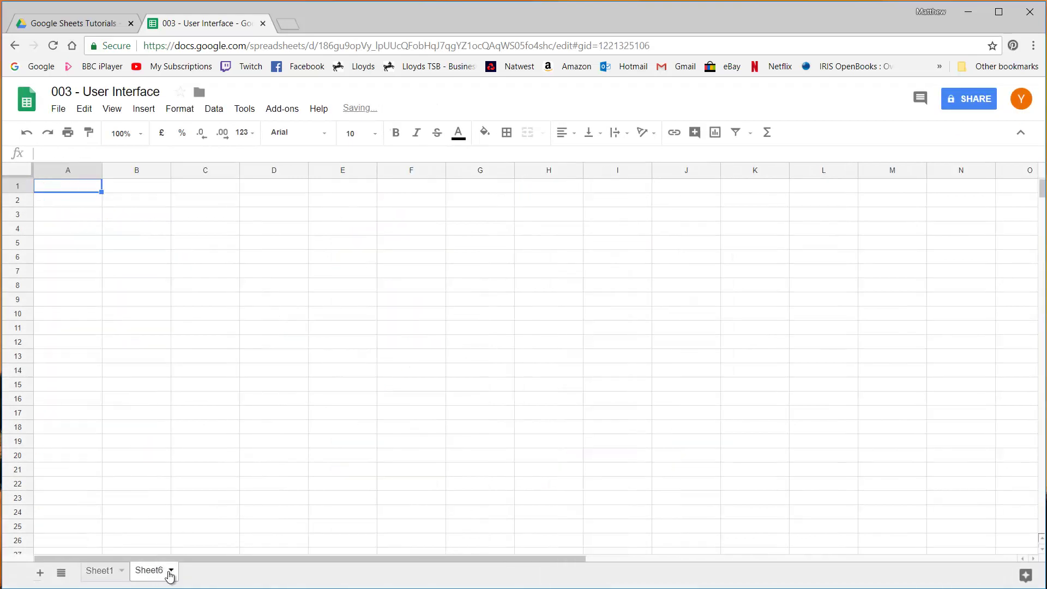
pyautogui.click(171, 570)
pyautogui.click(197, 374)
pyautogui.click(366, 358)
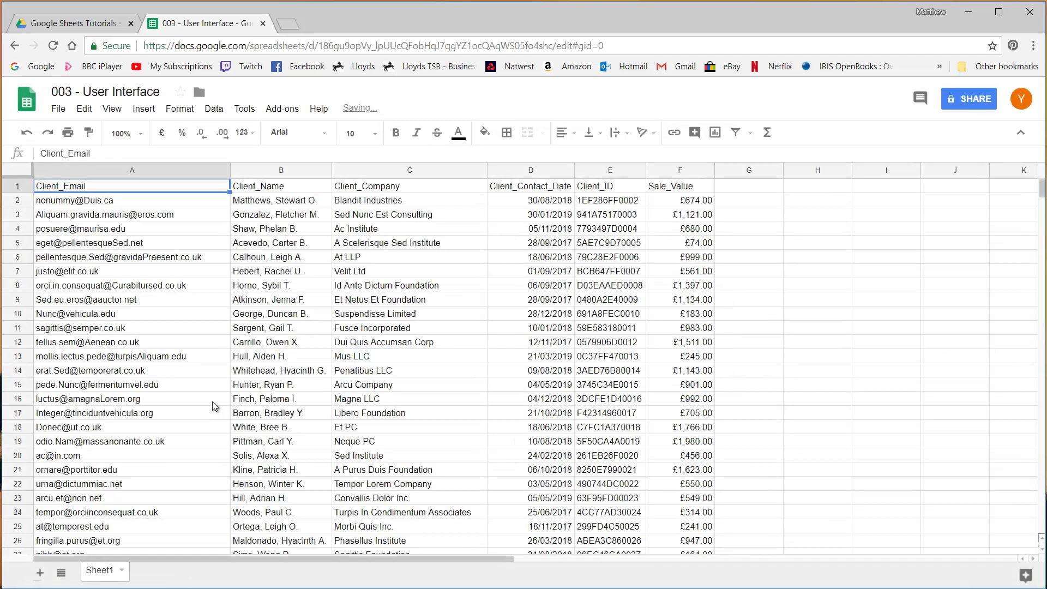
pyautogui.click(172, 300)
pyautogui.click(150, 242)
pyautogui.click(140, 202)
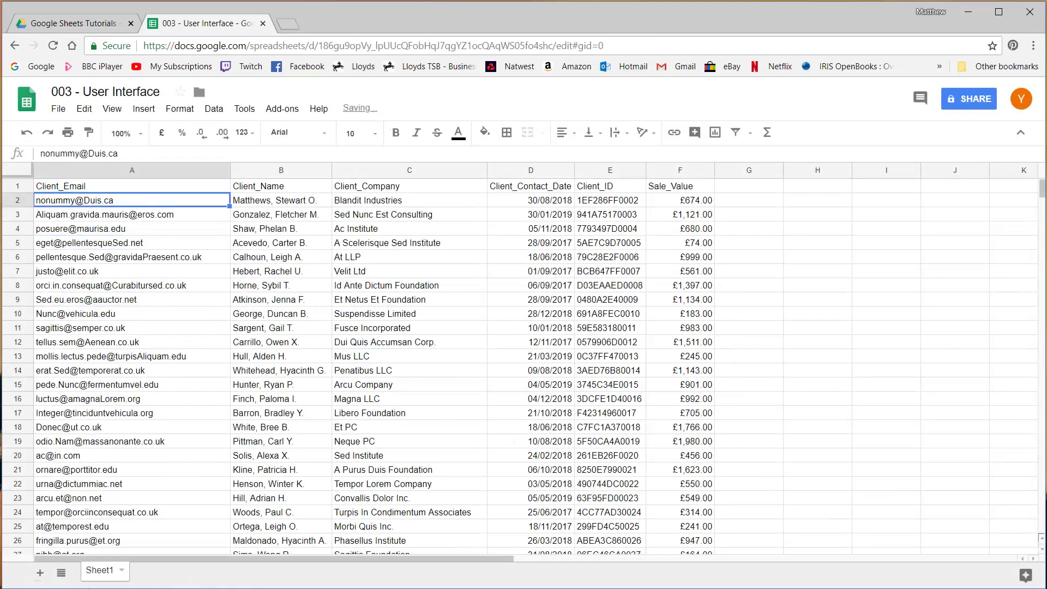
pyautogui.doubleClick(109, 570)
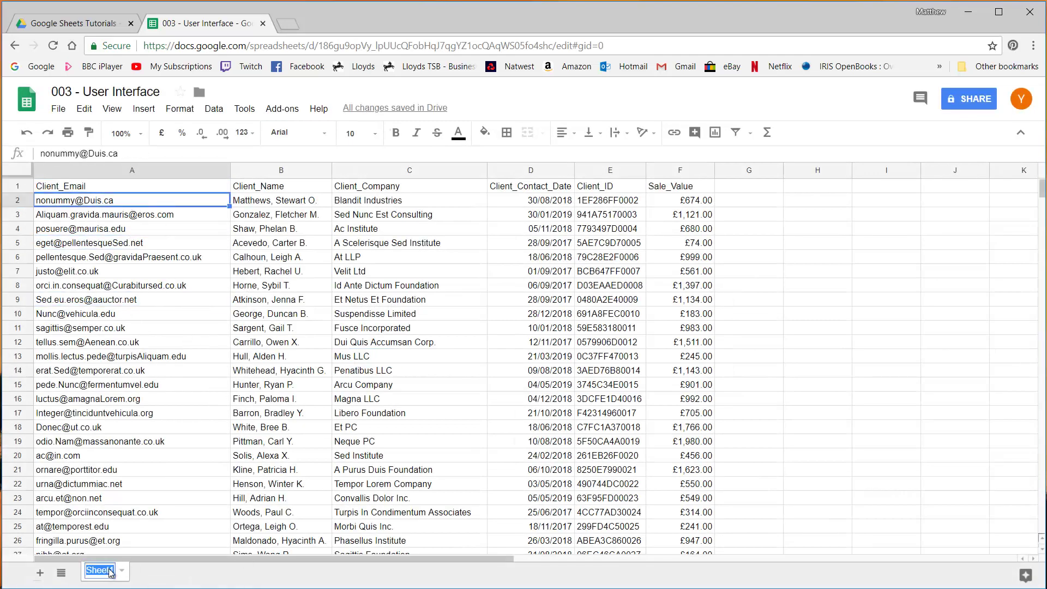
# Rename the Sheet1 tab to 'Client_Data'.
pyautogui.click(121, 571)
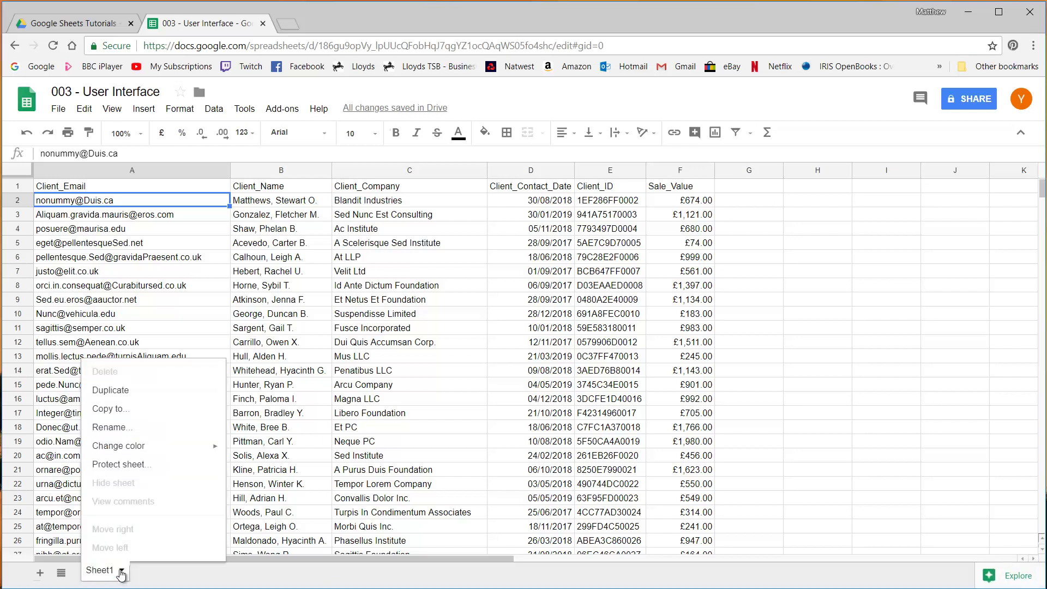
pyautogui.click(117, 427)
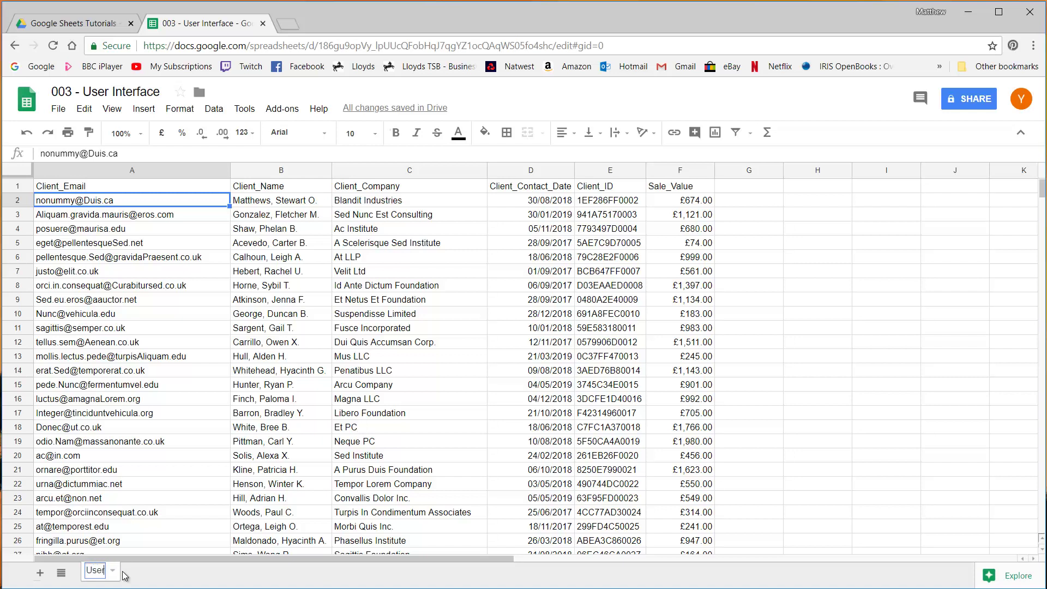
pyautogui.write('User')
pyautogui.press('BackSpace')
pyautogui.press('BackSpace')
pyautogui.press('BackSpace')
pyautogui.press('BackSpace')
pyautogui.write('Client_Data')
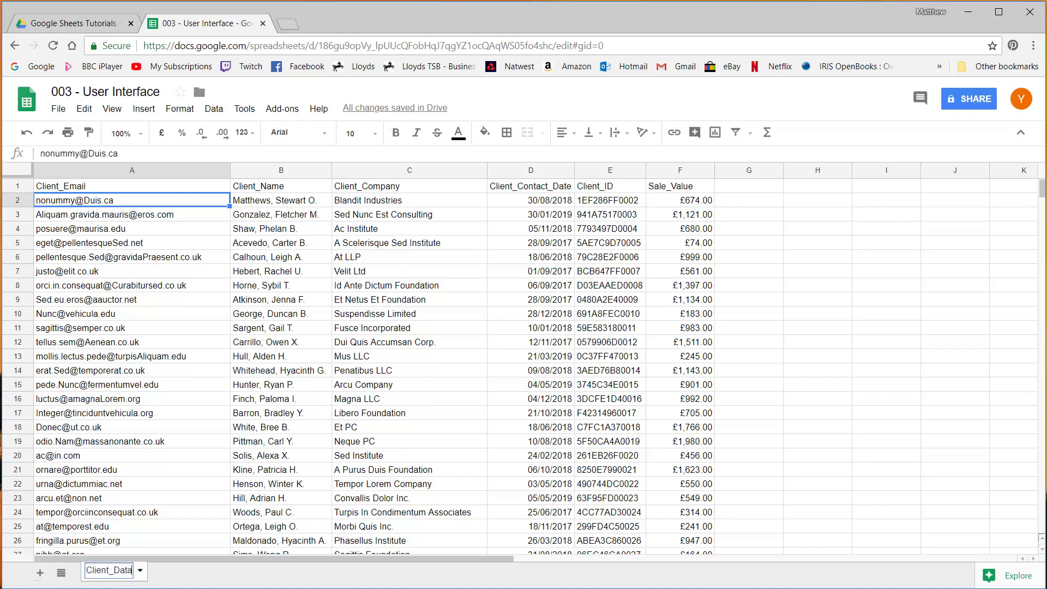
pyautogui.click(294, 202)
# Click through cells C2, B2, C3 and A3, scroll the data, and select the Client_Email header.
pyautogui.click(381, 201)
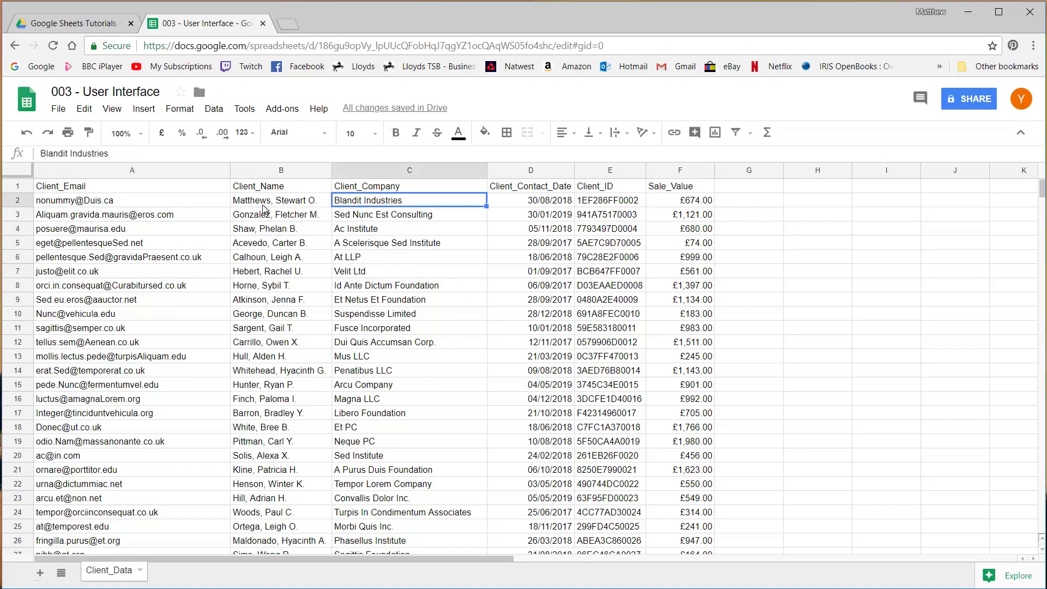
pyautogui.click(263, 204)
pyautogui.click(382, 216)
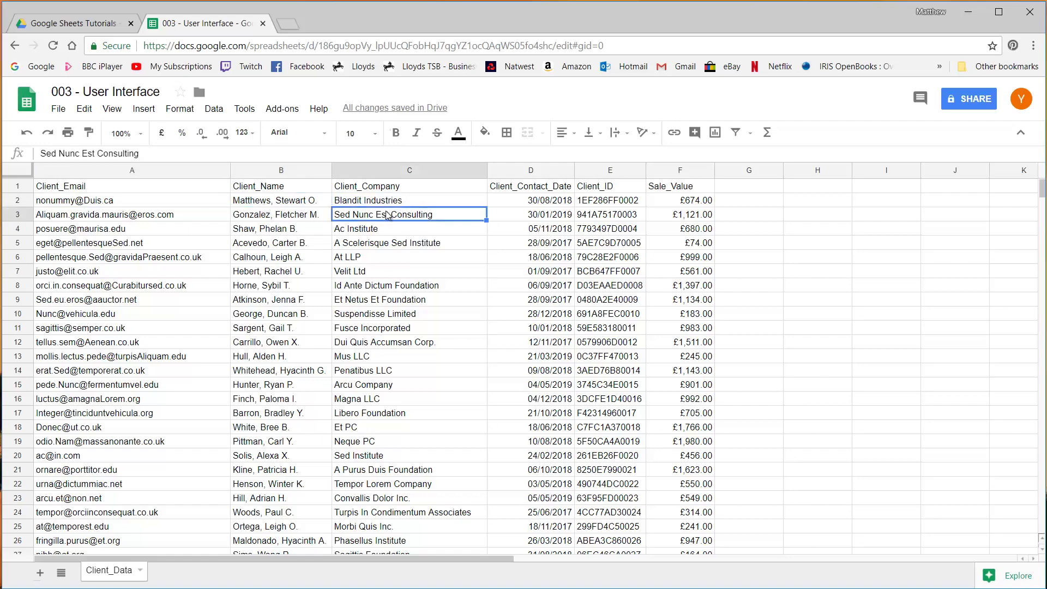
pyautogui.click(396, 205)
pyautogui.click(226, 214)
pyautogui.scroll(-20, 273, 209)
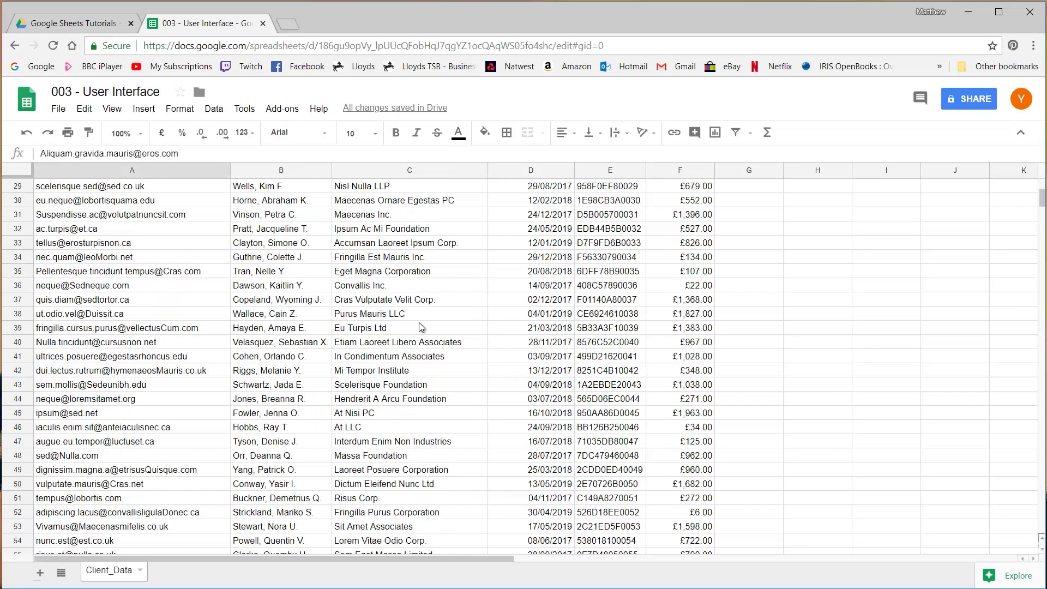
pyautogui.scroll(4, 245, 357)
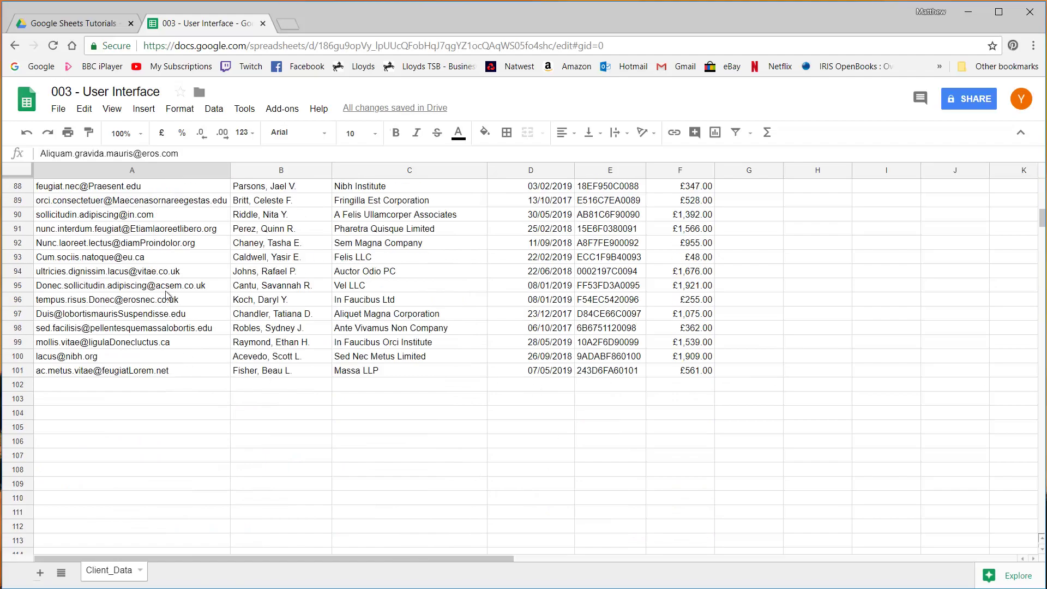
pyautogui.scroll(20, 182, 245)
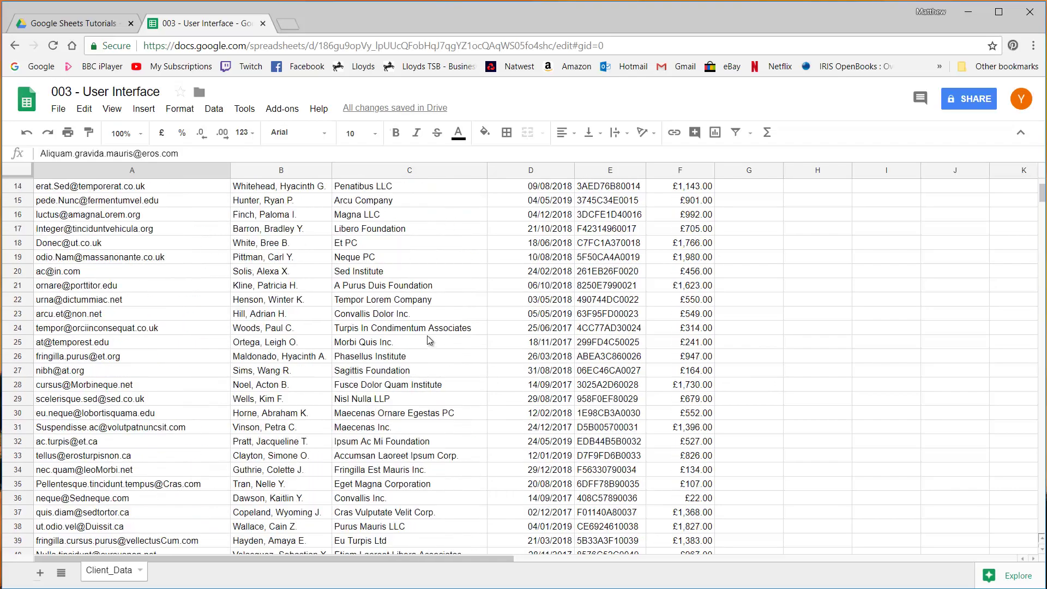
pyautogui.scroll(3, 427, 336)
pyautogui.click(181, 188)
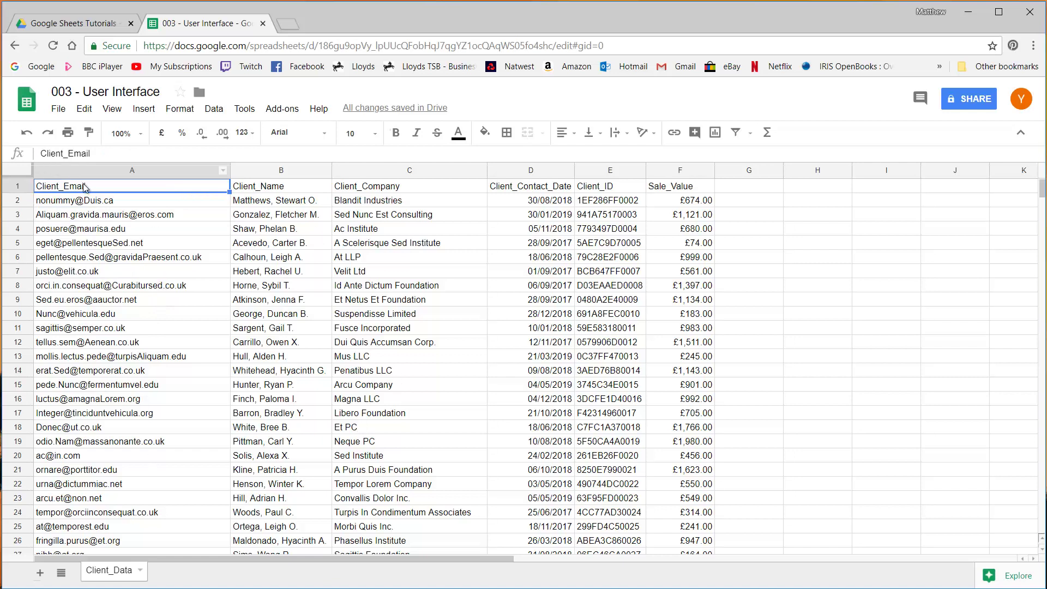
pyautogui.click(69, 154)
pyautogui.click(256, 214)
pyautogui.click(161, 192)
pyautogui.click(154, 216)
pyautogui.click(149, 273)
pyautogui.click(115, 152)
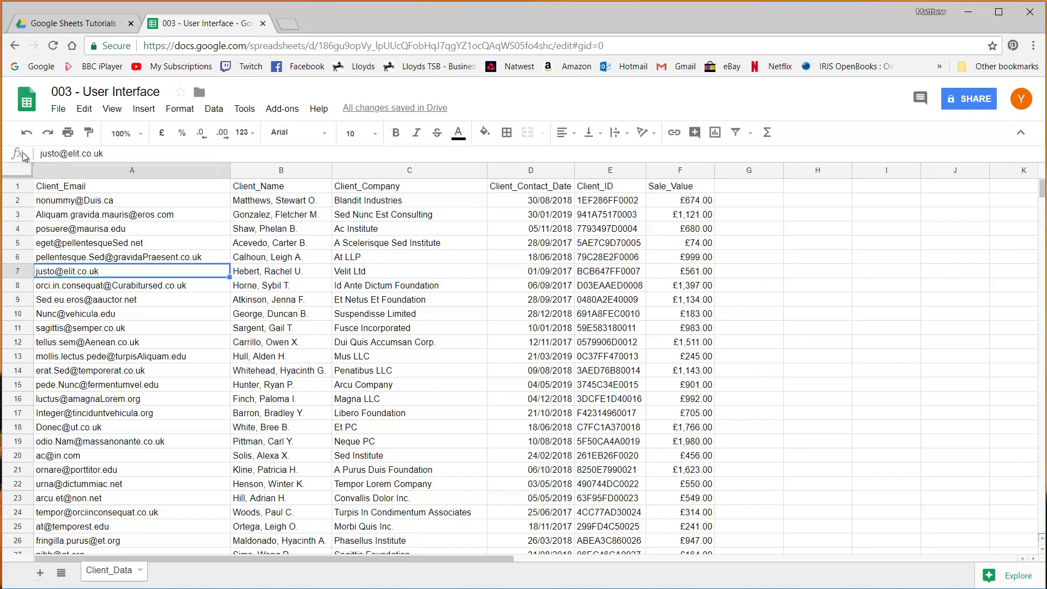
pyautogui.click(214, 244)
pyautogui.click(155, 205)
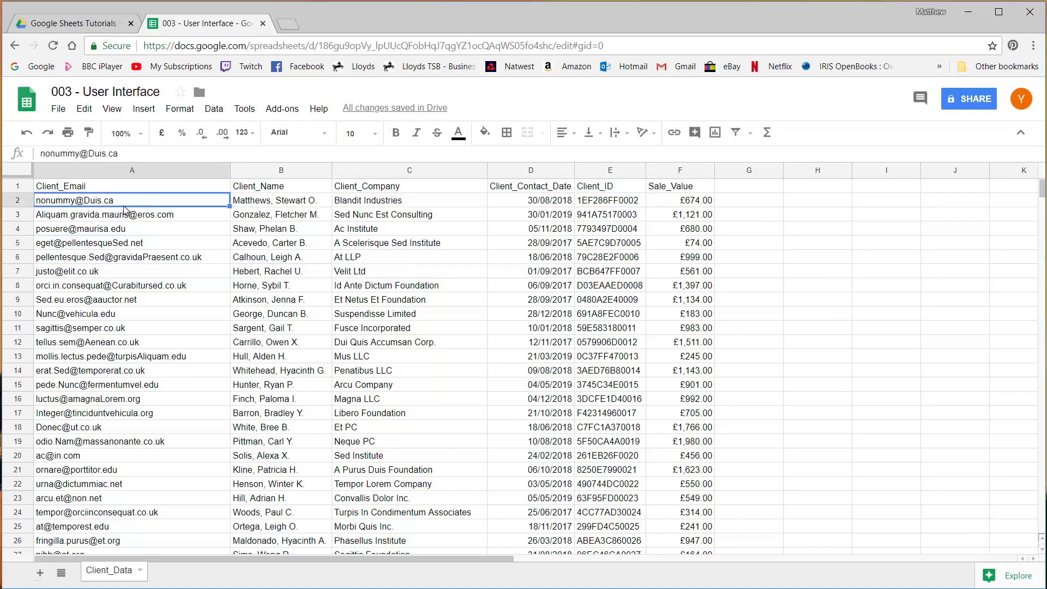
pyautogui.doubleClick(371, 313)
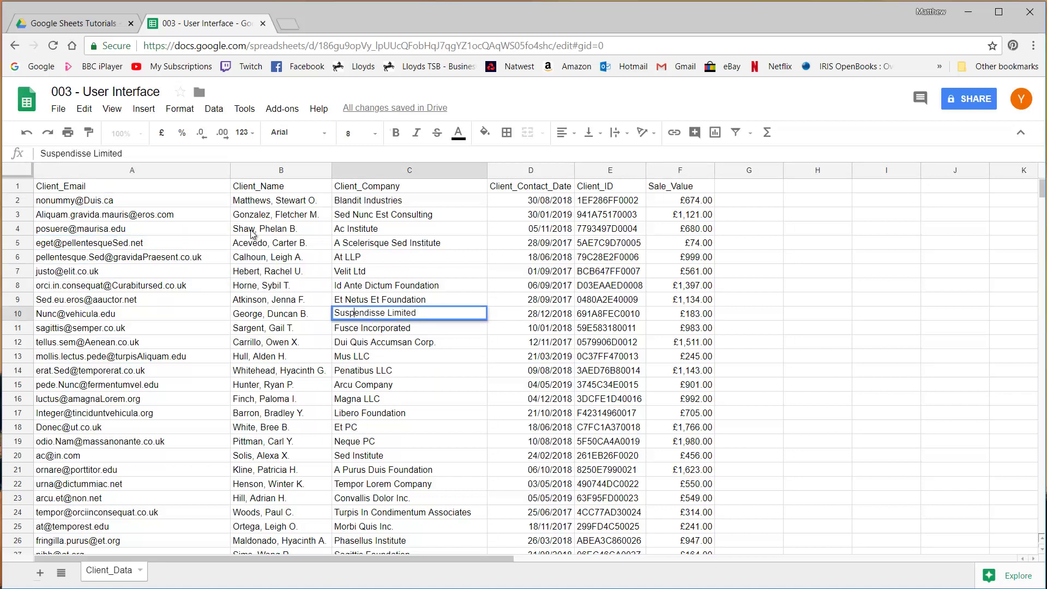
pyautogui.click(446, 340)
pyautogui.click(371, 272)
pyautogui.click(376, 243)
pyautogui.click(182, 206)
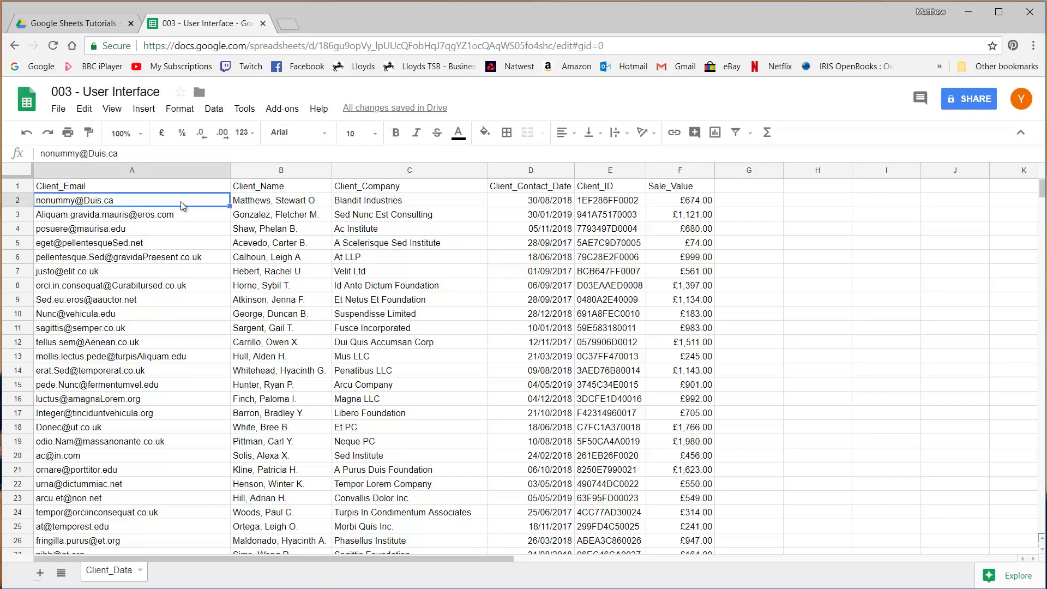
pyautogui.click(312, 246)
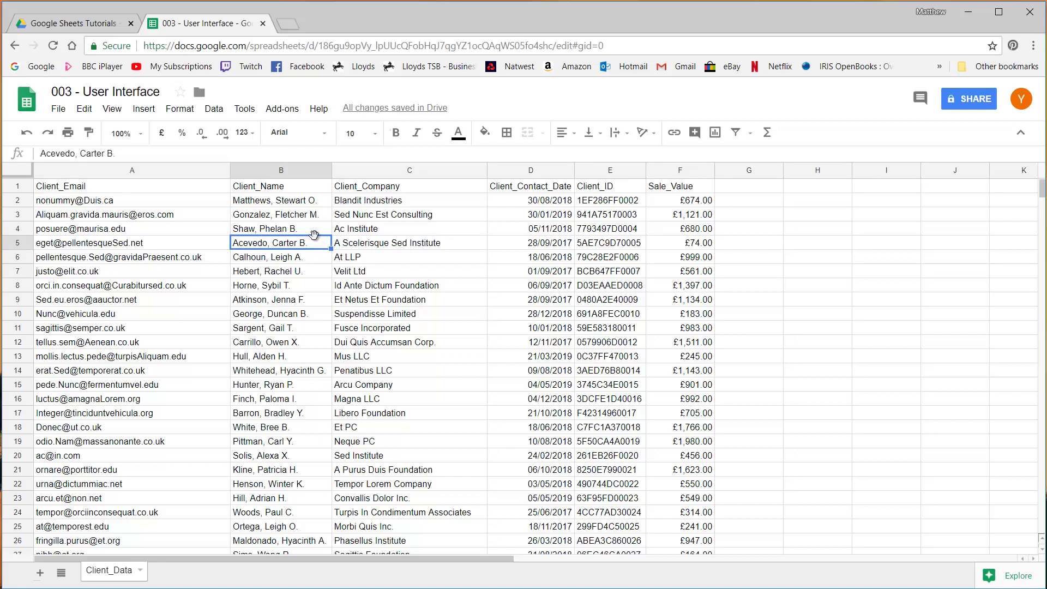
pyautogui.moveTo(314, 235)
pyautogui.mouseDown()
pyautogui.moveTo(424, 223)
pyautogui.moveTo(835, 219)
pyautogui.moveTo(327, 253)
pyautogui.moveTo(299, 246)
pyautogui.mouseUp()
pyautogui.click(288, 218)
pyautogui.click(117, 217)
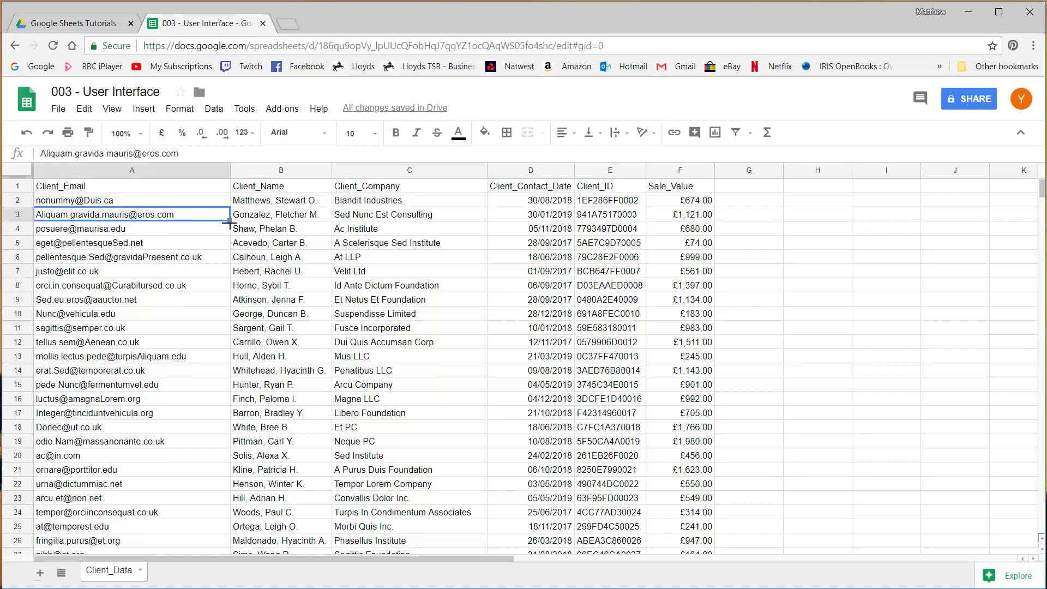
pyautogui.click(139, 191)
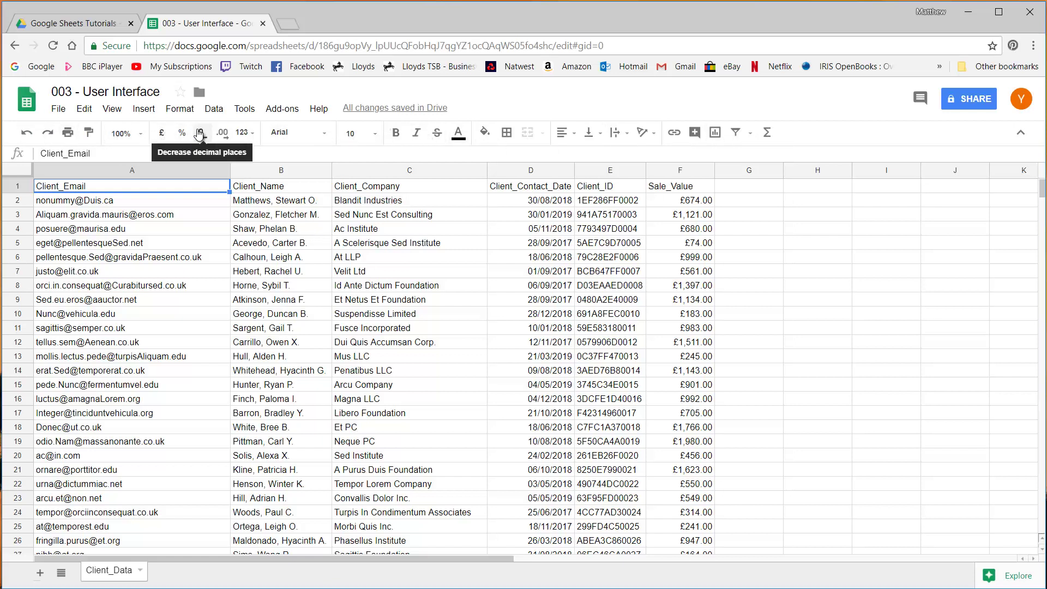
pyautogui.click(60, 110)
pyautogui.click(64, 110)
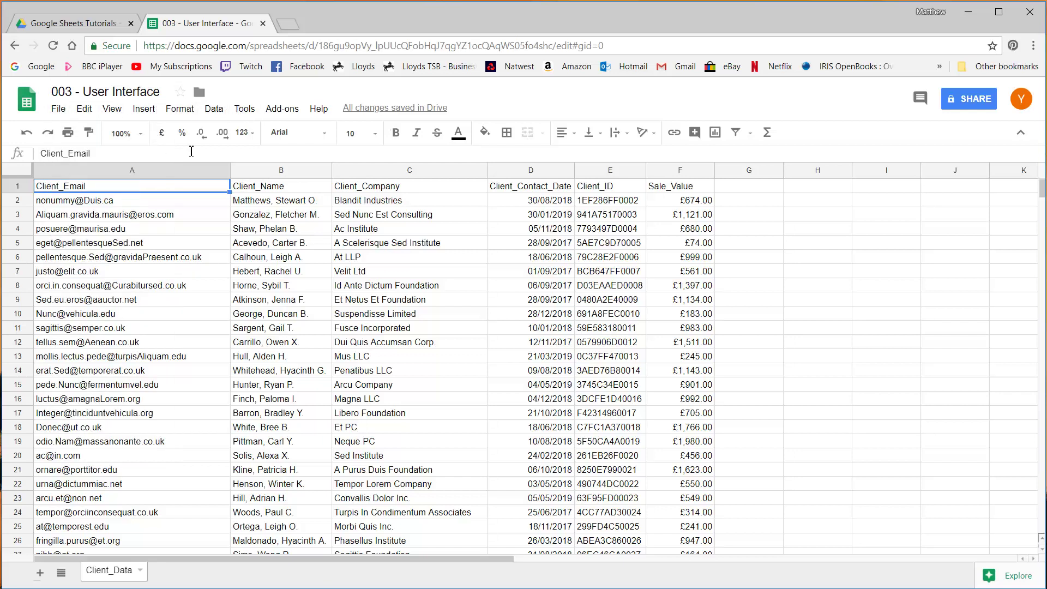
pyautogui.click(109, 258)
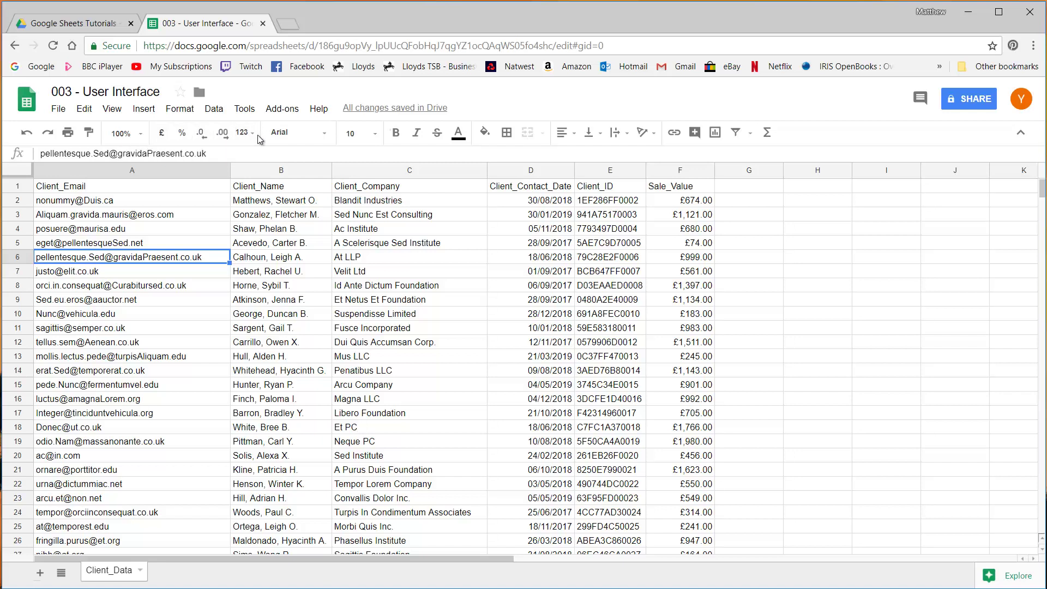
# Make C2 (Blandit Industries) bold, italic and struck through, with dark red text on red fill.
pyautogui.click(401, 205)
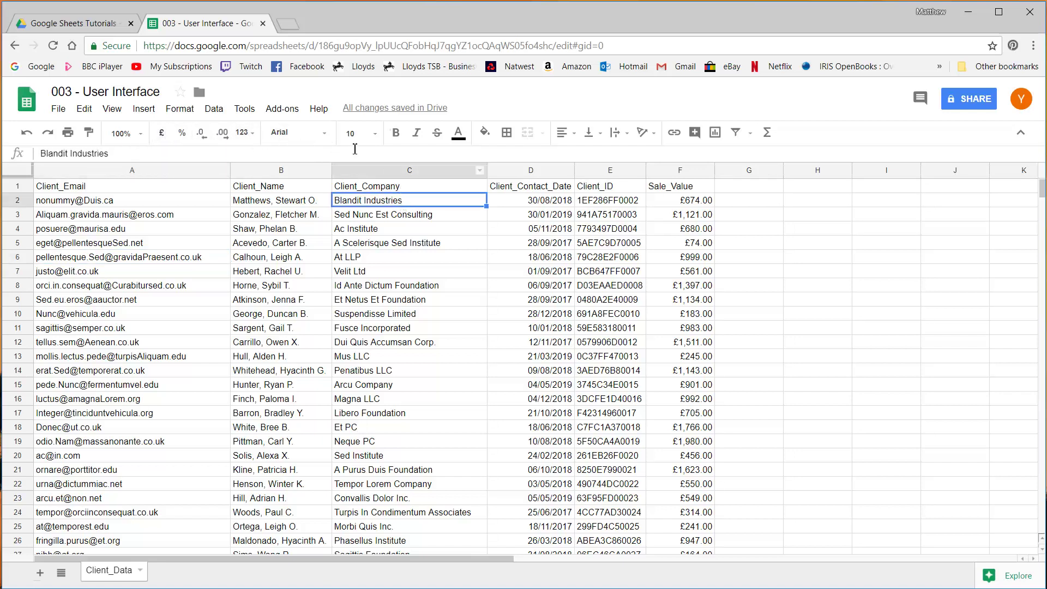
pyautogui.click(401, 135)
pyautogui.click(416, 134)
pyautogui.click(436, 133)
pyautogui.click(457, 133)
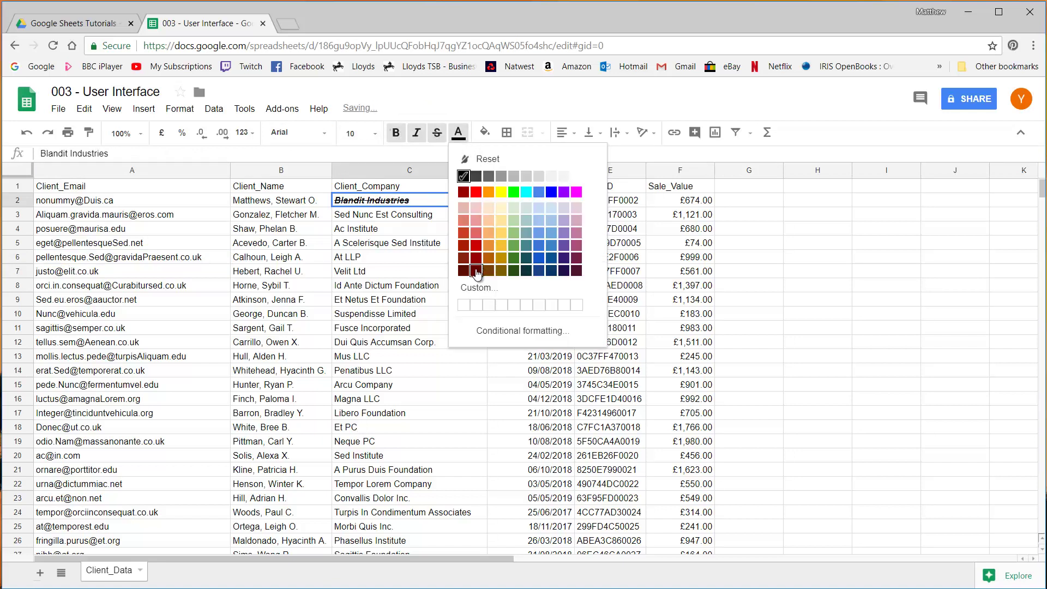
pyautogui.click(484, 273)
pyautogui.click(483, 134)
pyautogui.click(486, 227)
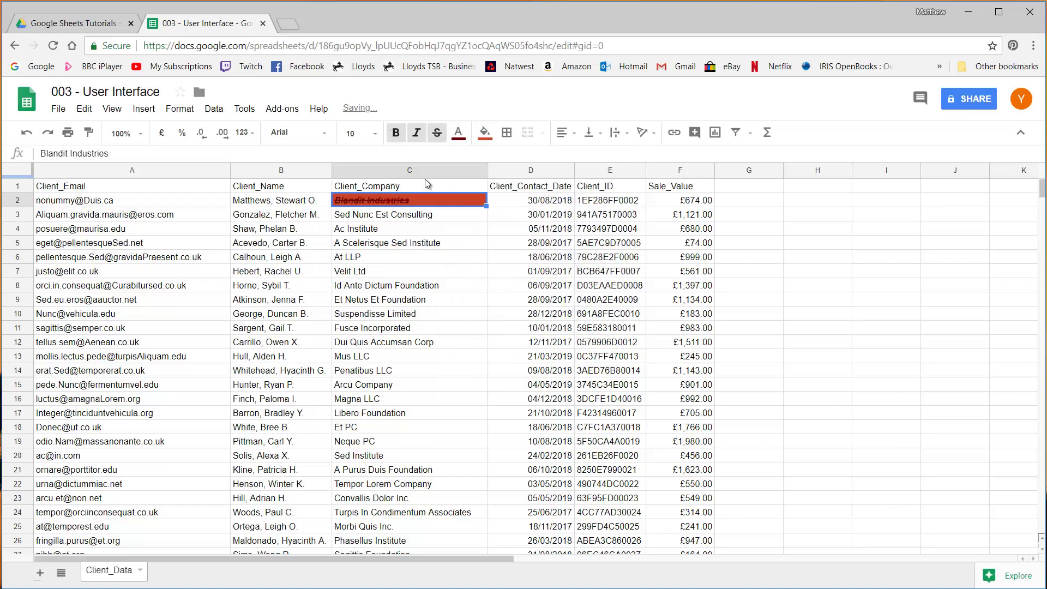
pyautogui.click(506, 134)
pyautogui.click(471, 242)
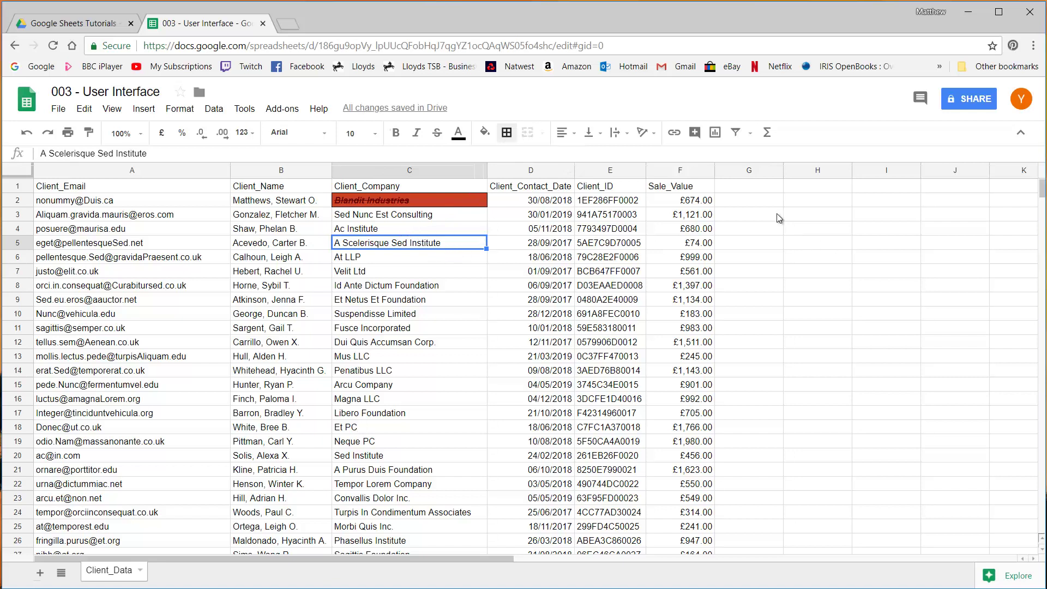
# Merge cells G2:G14 into one cell and select columns A to F.
pyautogui.moveTo(767, 206); pyautogui.dragTo(763, 372)
pyautogui.click(526, 132)
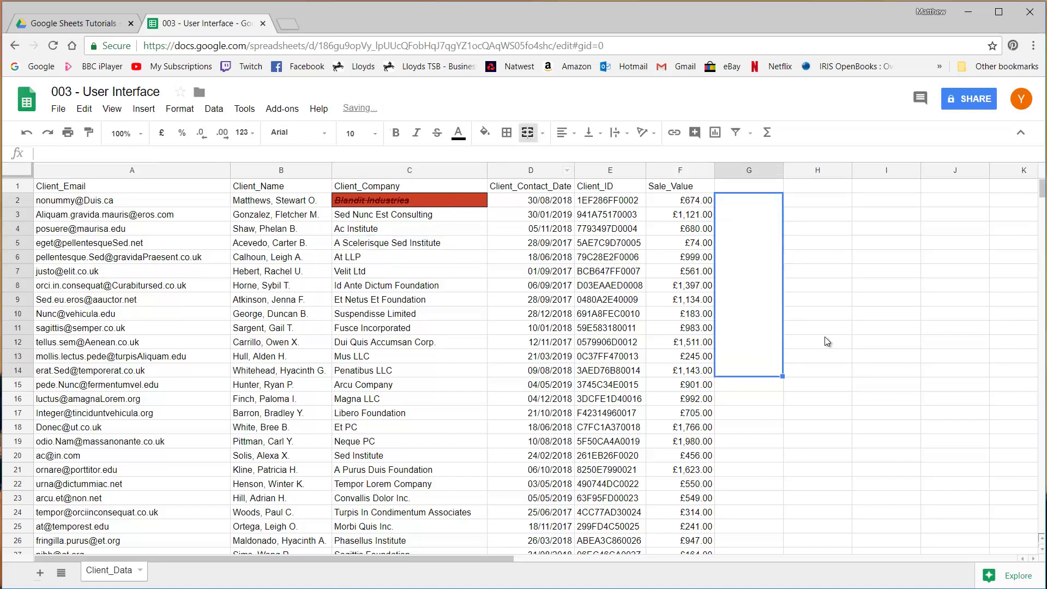
pyautogui.click(216, 169)
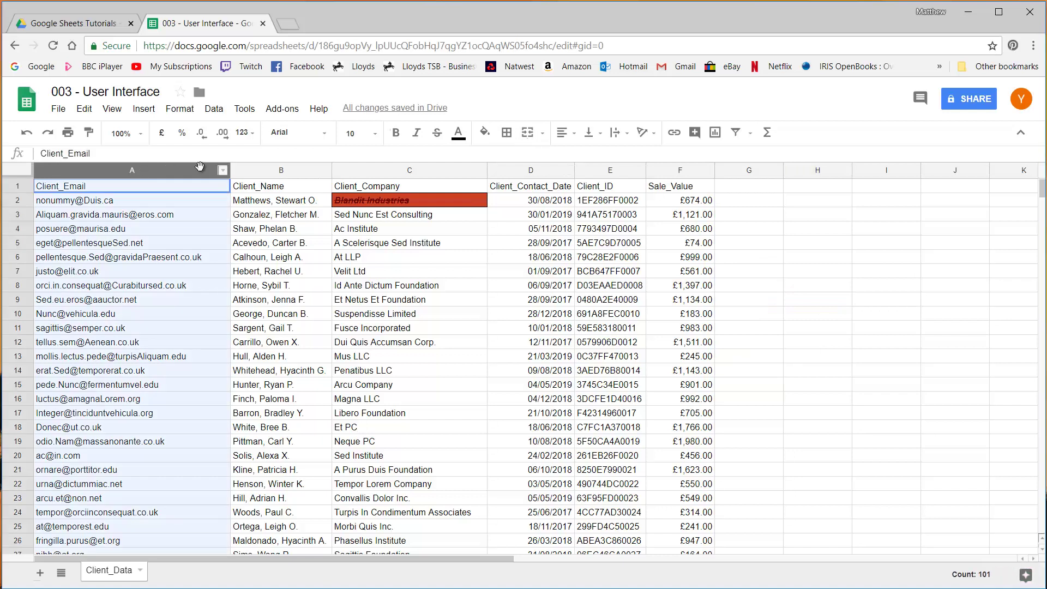
pyautogui.moveTo(215, 168); pyautogui.dragTo(673, 166)
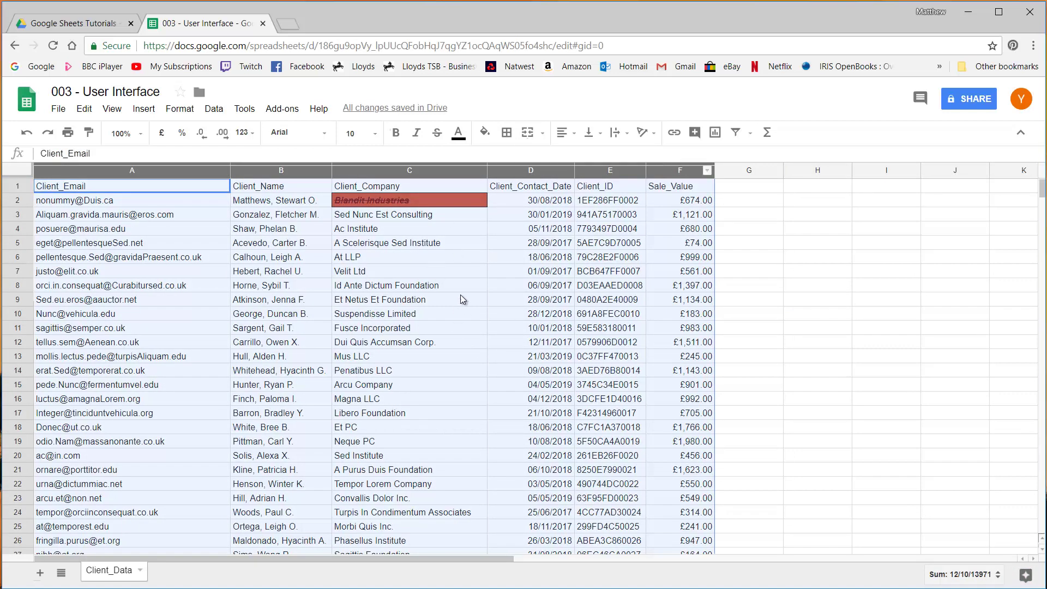
# Set columns A–F to right horizontal alignment and middle vertical alignment.
pyautogui.click(566, 135)
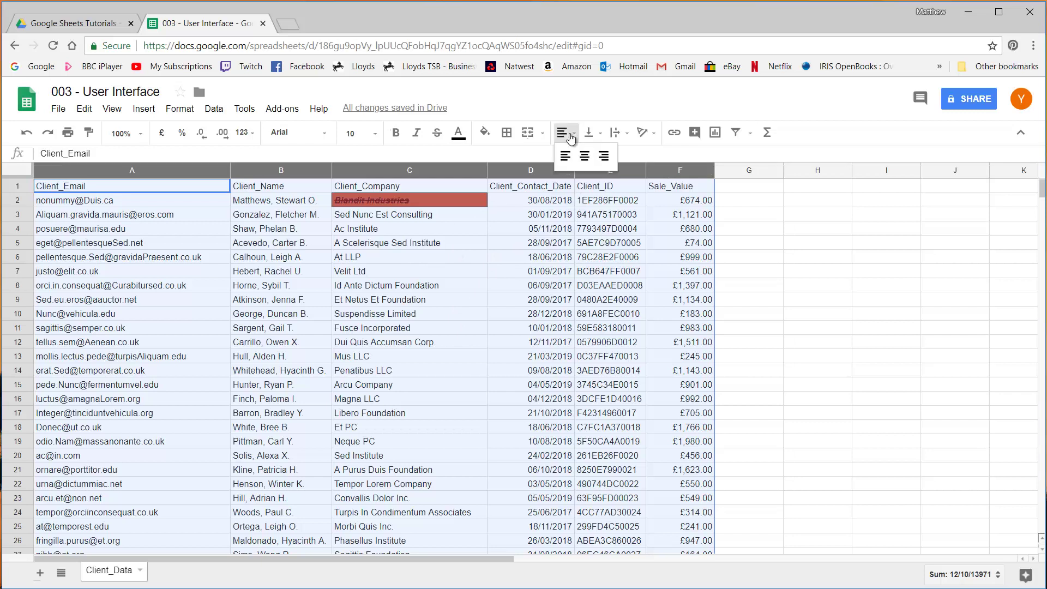
pyautogui.click(586, 160)
pyautogui.click(570, 137)
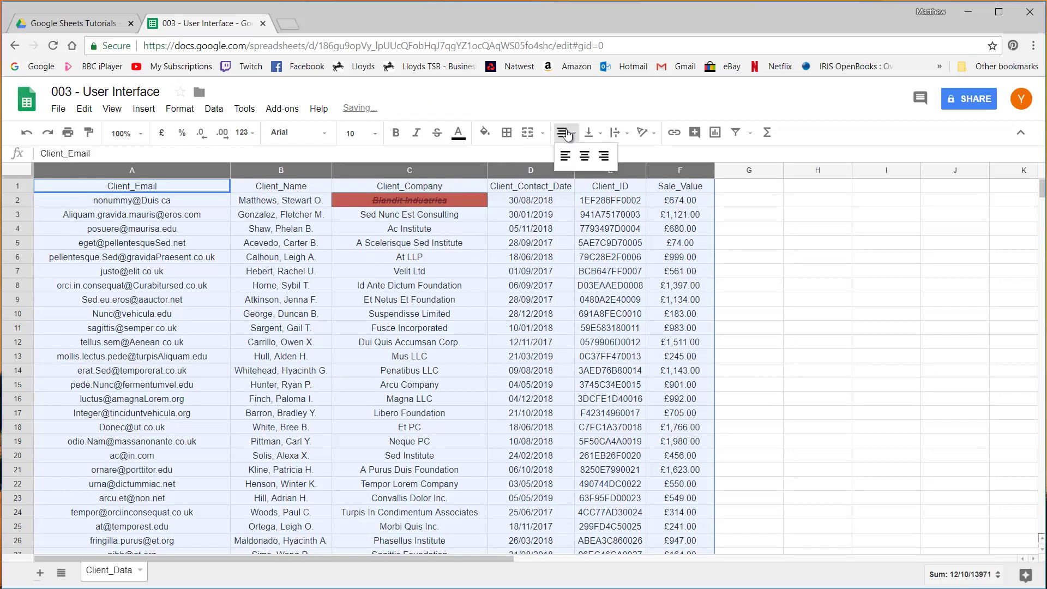
pyautogui.click(602, 159)
pyautogui.click(590, 134)
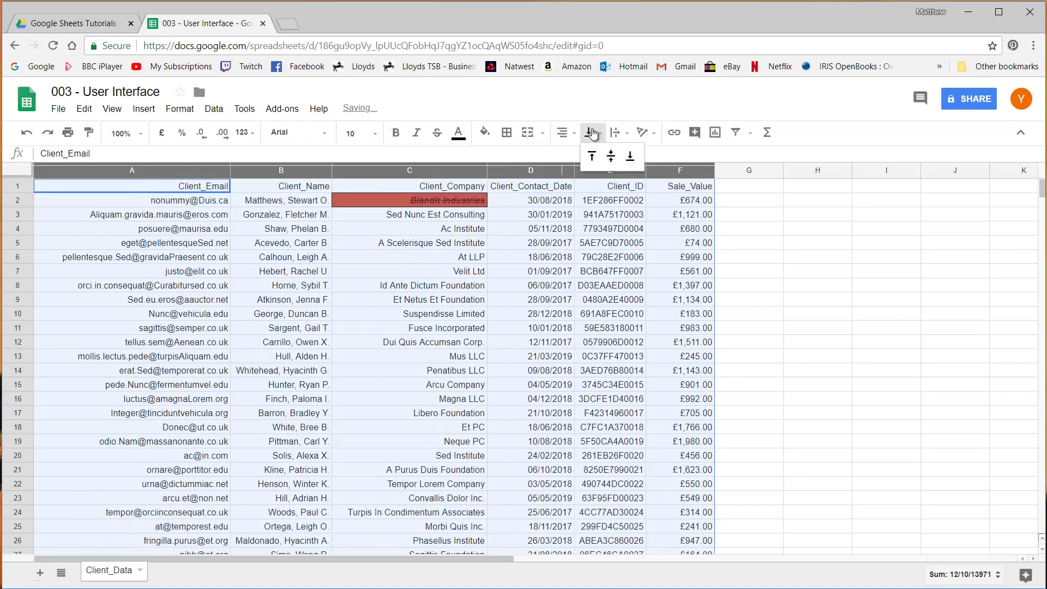
pyautogui.click(610, 158)
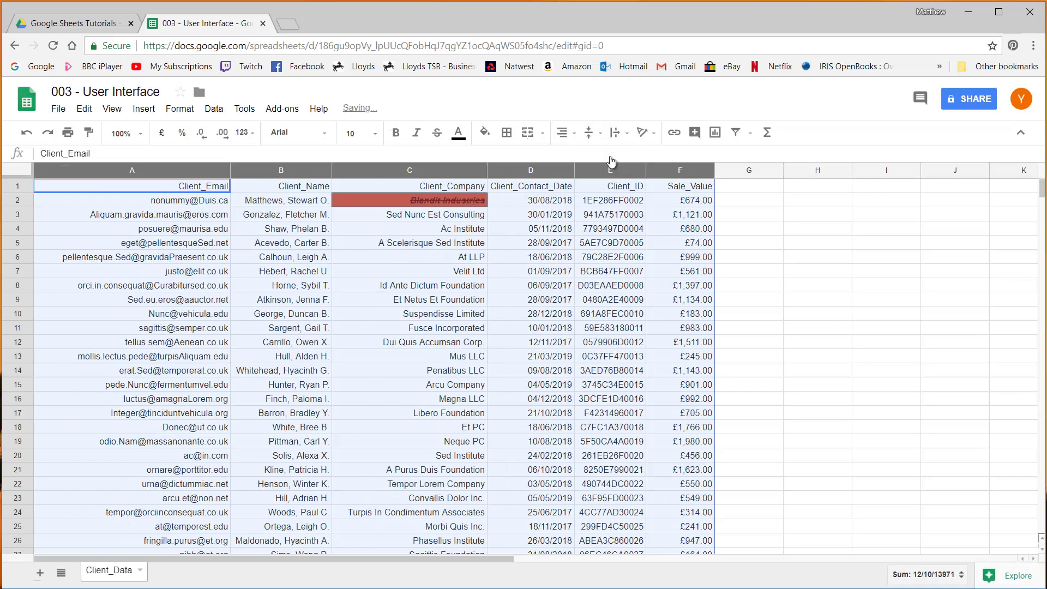
# Drag row 4 to make it much taller.
pyautogui.click(106, 232)
pyautogui.click(20, 231)
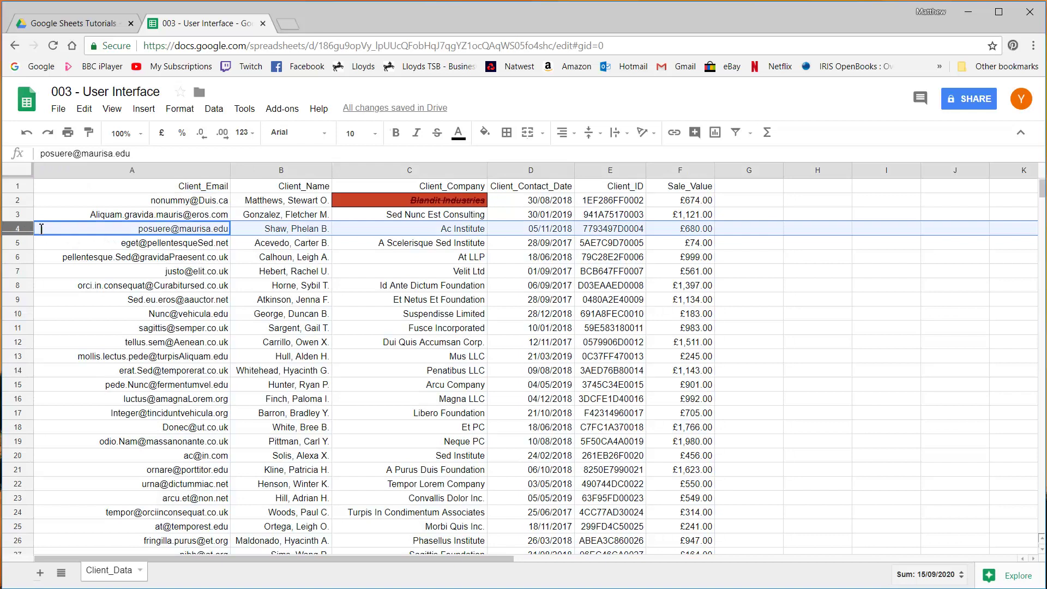
pyautogui.click(39, 240)
pyautogui.click(19, 231)
pyautogui.moveTo(20, 235); pyautogui.dragTo(22, 348)
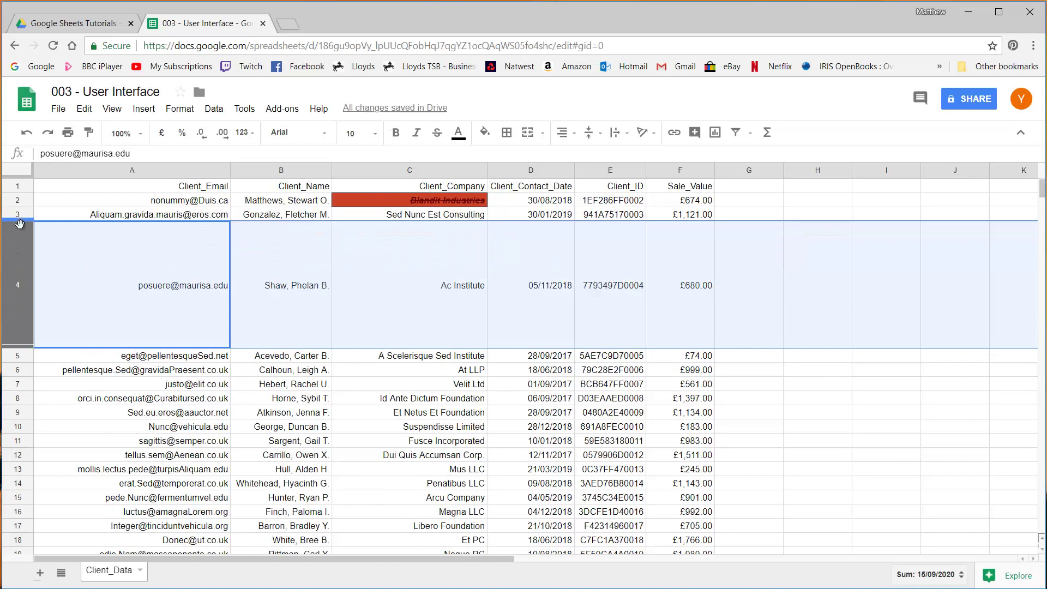
pyautogui.press('Tab')
pyautogui.press('Return')
pyautogui.press('Return')
pyautogui.press('Return')
# Align row 4's text to the top of its cells.
pyautogui.click(177, 275)
pyautogui.click(267, 300)
pyautogui.click(415, 286)
pyautogui.click(560, 278)
pyautogui.click(726, 276)
pyautogui.click(11, 291)
pyautogui.click(565, 134)
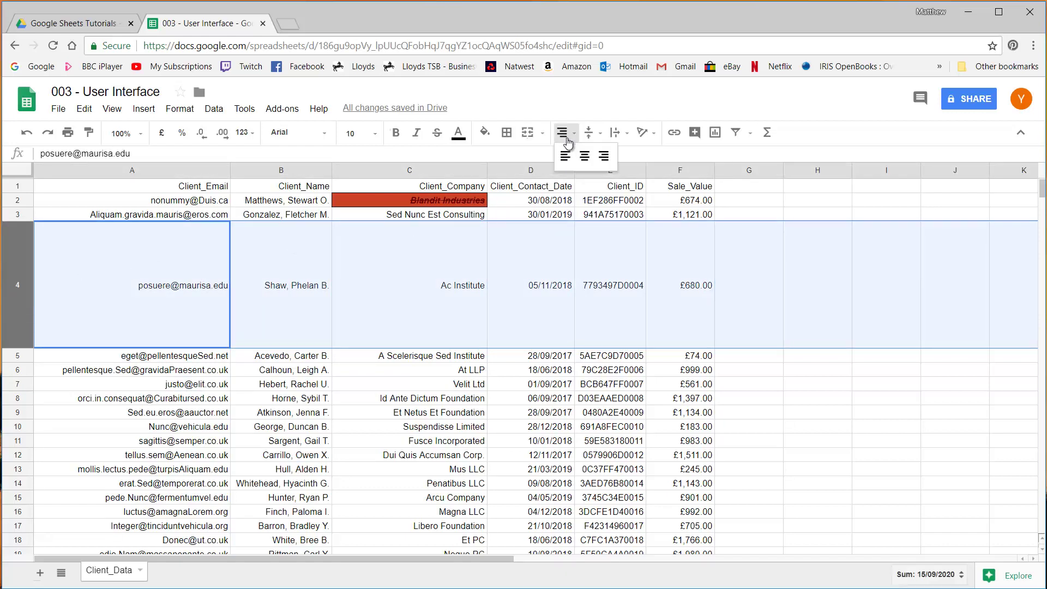
pyautogui.click(588, 133)
pyautogui.click(592, 156)
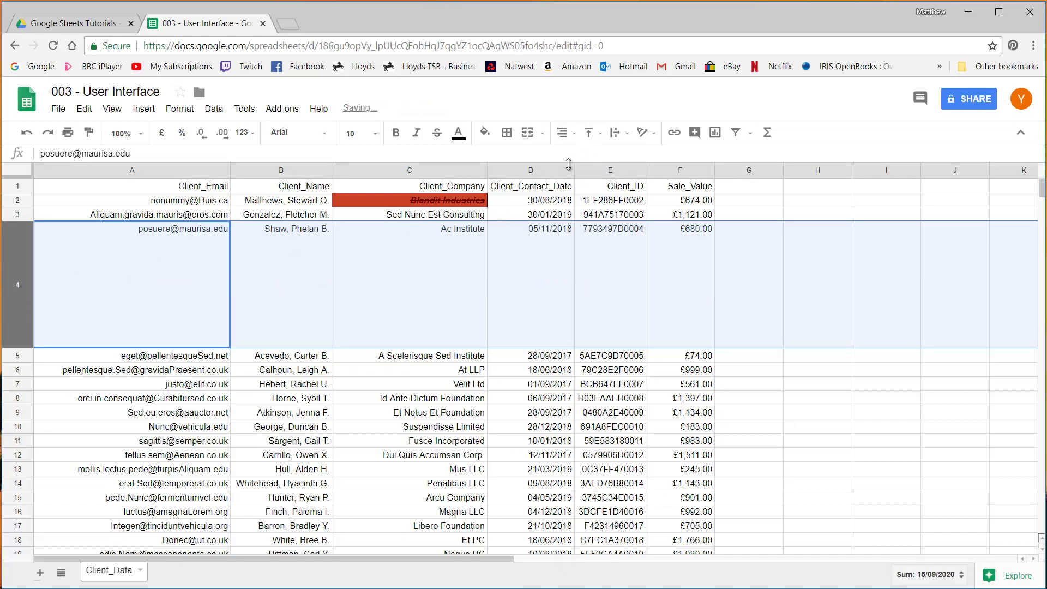
# Switch row 4 to bottom alignment, then undo row 4's alignment and height changes.
pyautogui.click(588, 133)
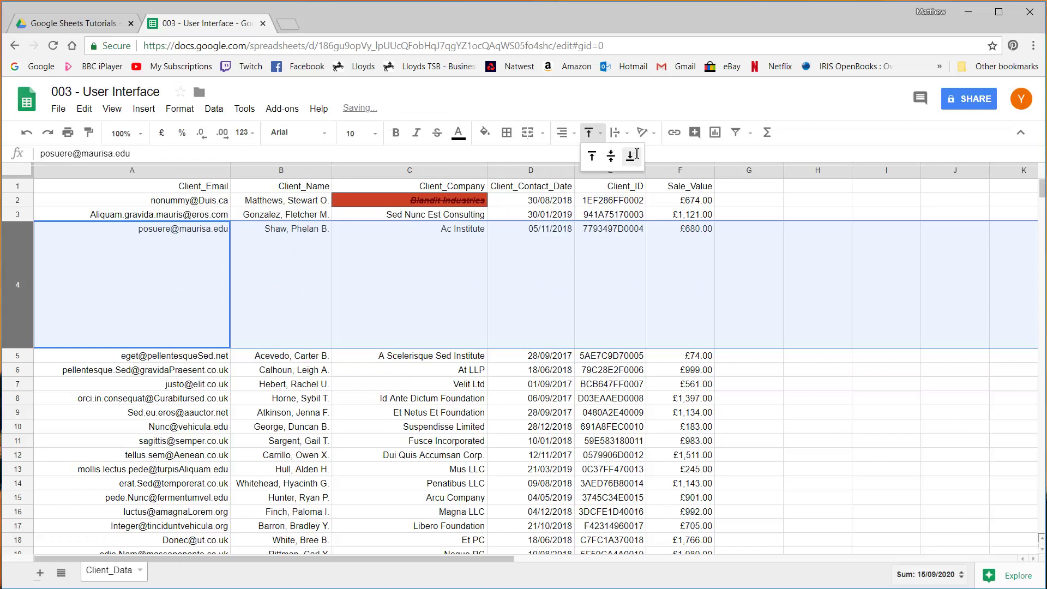
pyautogui.click(632, 159)
pyautogui.click(349, 397)
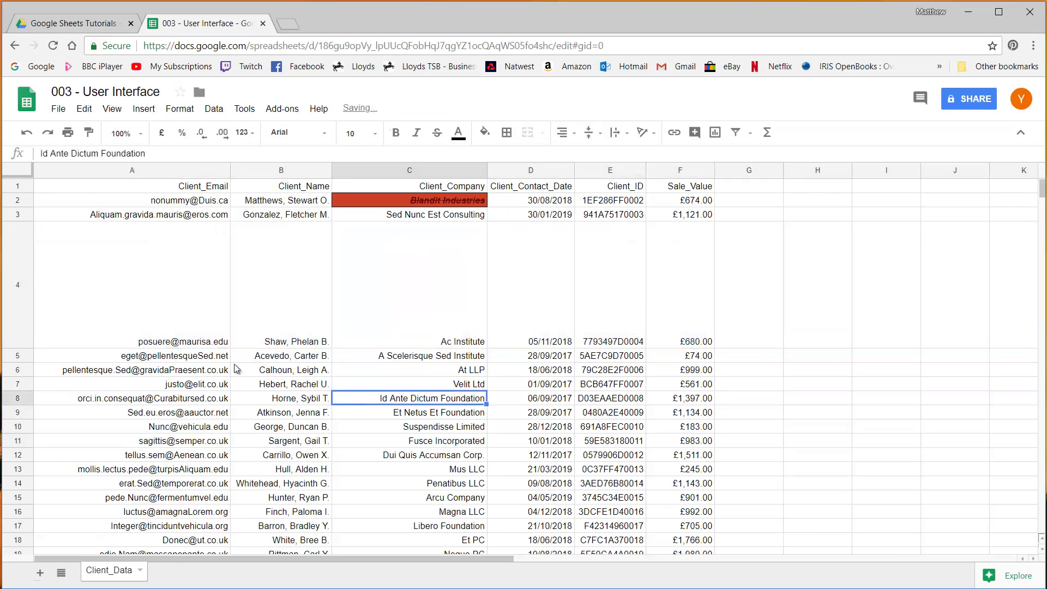
pyautogui.hotkey('ctrl', 'z')
pyautogui.hotkey('ctrl', 'z')
pyautogui.hotkey('ctrl', 'z')
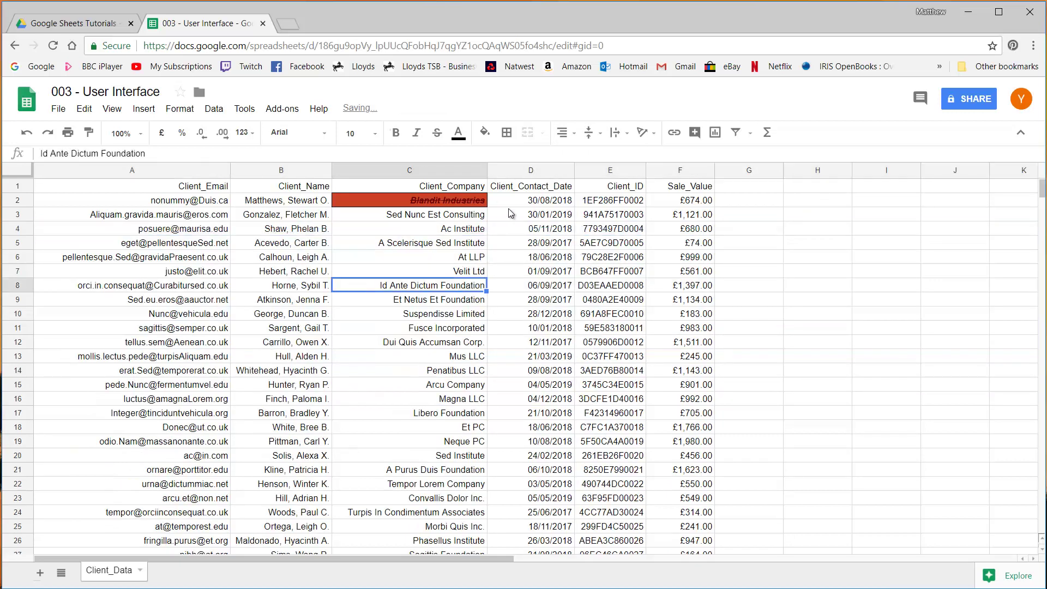
pyautogui.click(539, 232)
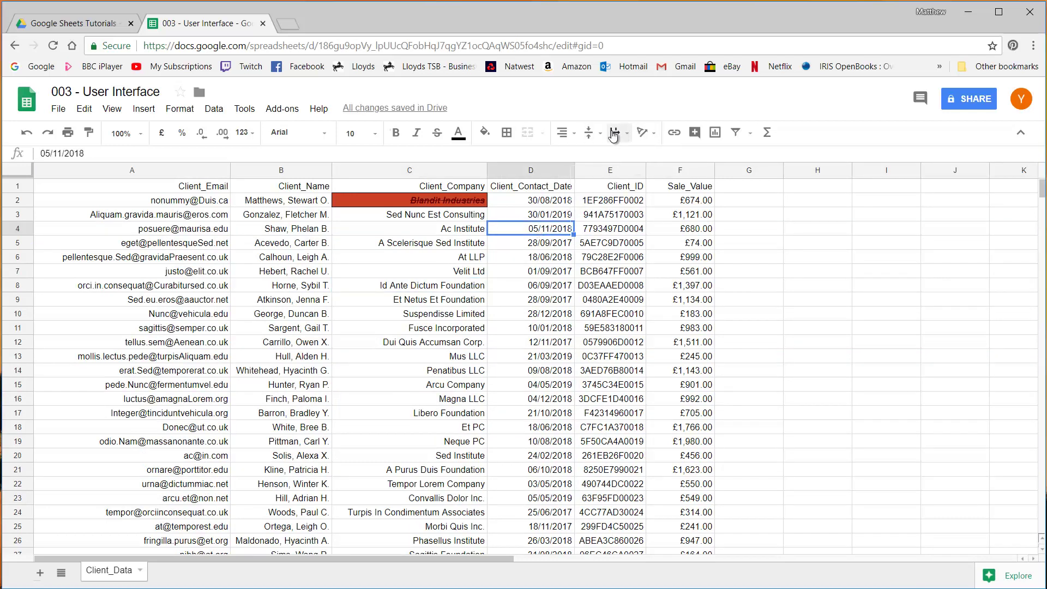
# Make the Client_Email column A narrower.
pyautogui.click(281, 270)
pyautogui.press('Up')
pyautogui.press('Up')
pyautogui.press('Up')
pyautogui.click(209, 170)
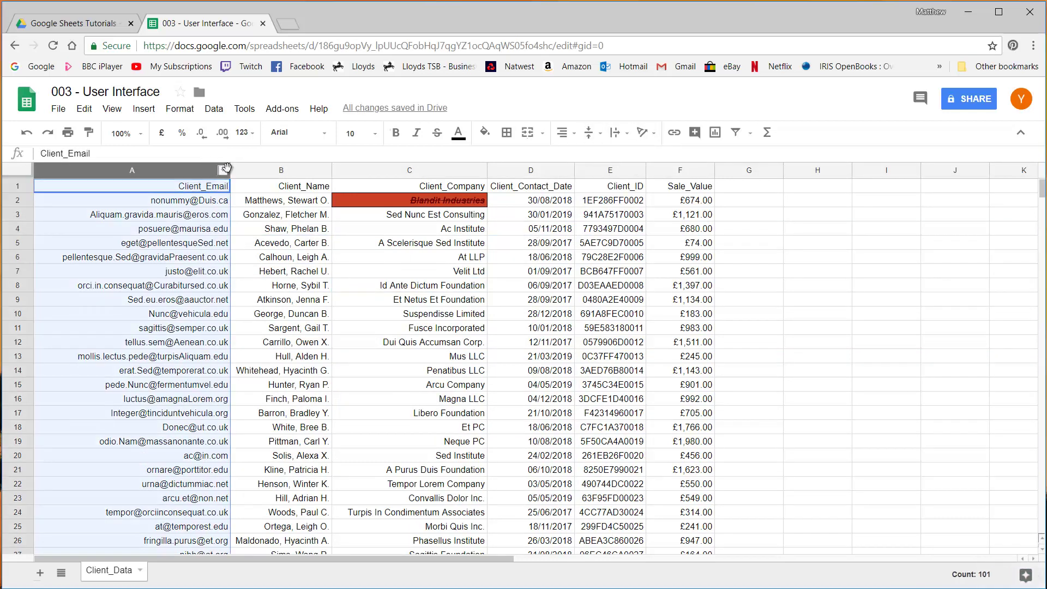
pyautogui.moveTo(231, 174); pyautogui.dragTo(143, 174)
pyautogui.click(111, 271)
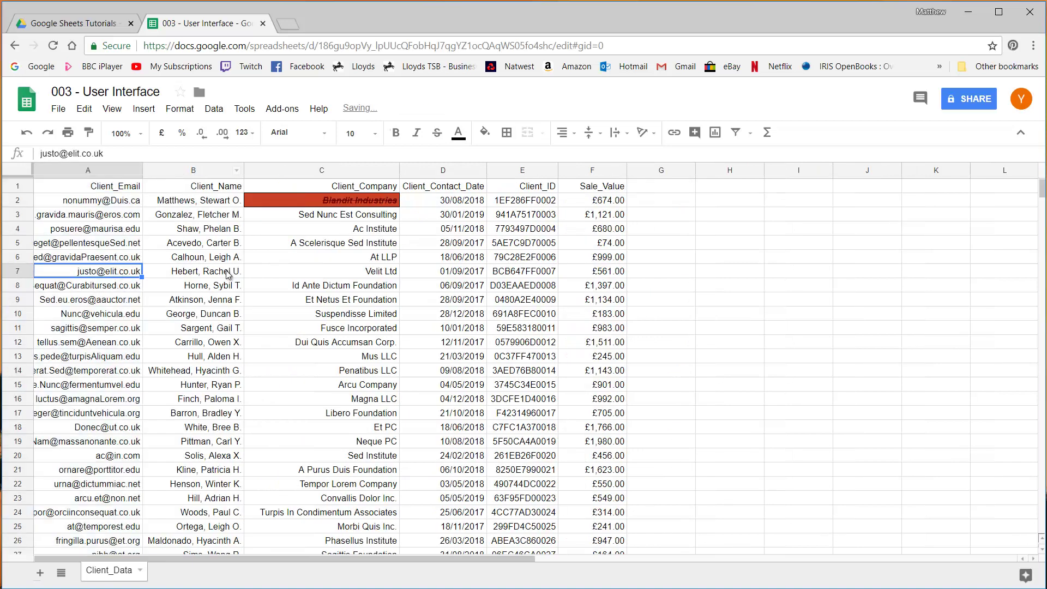
# Insert one empty column to the left of Client_Name.
pyautogui.click(191, 169)
pyautogui.rightClick(191, 169)
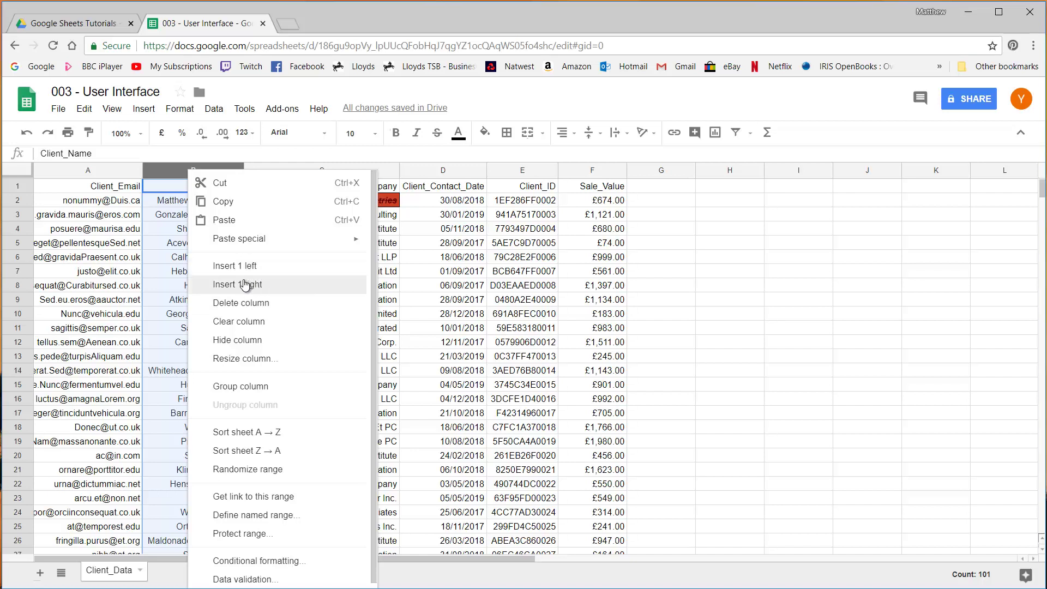
pyautogui.click(139, 244)
pyautogui.rightClick(194, 173)
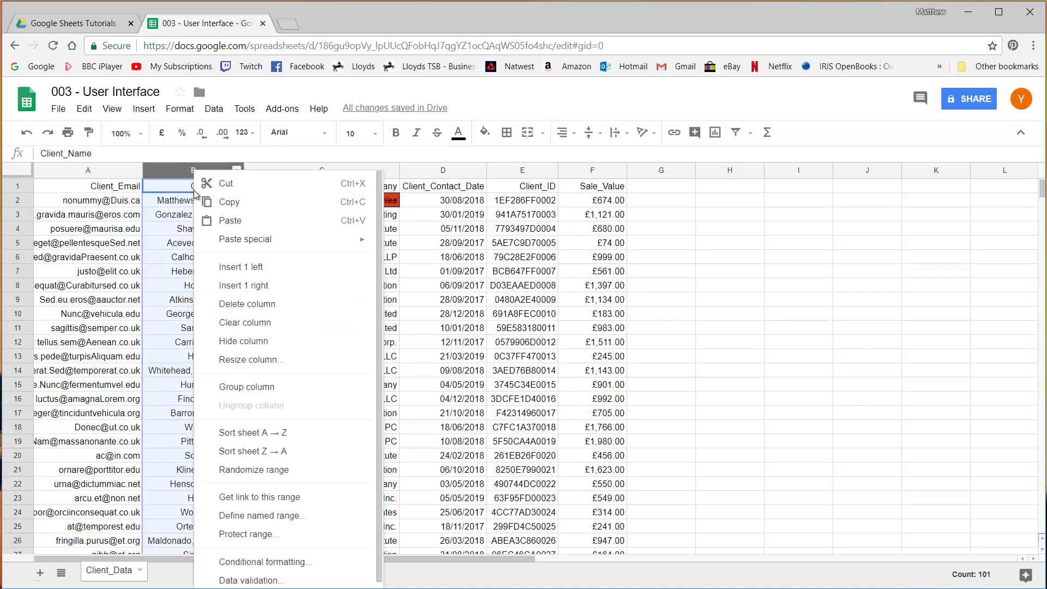
pyautogui.click(243, 267)
pyautogui.click(189, 218)
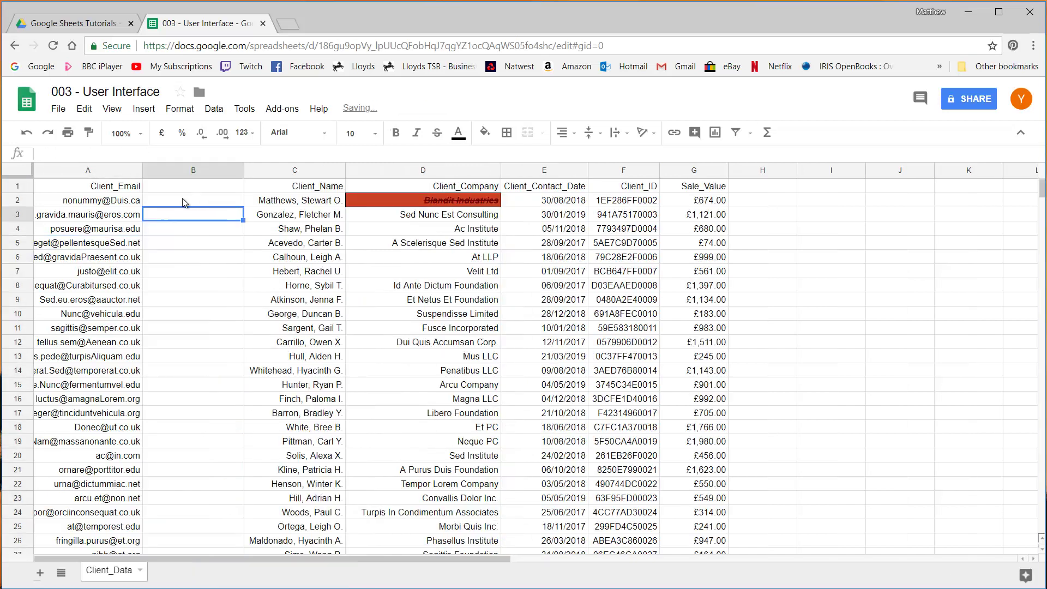
# Centre-align the text in the Client_Email column.
pyautogui.click(116, 173)
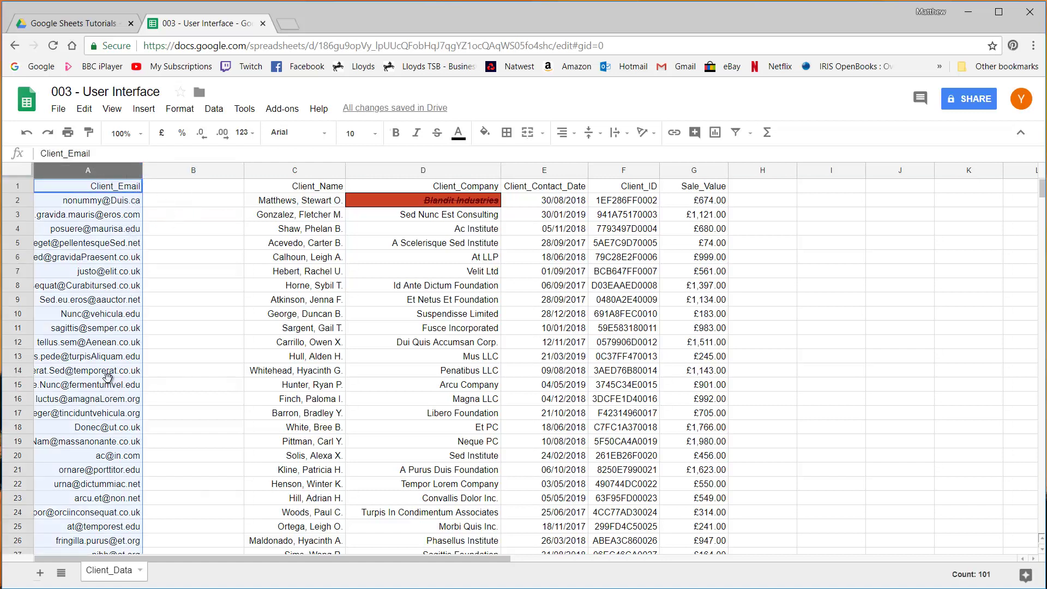
pyautogui.click(87, 257)
pyautogui.click(93, 200)
pyautogui.click(98, 170)
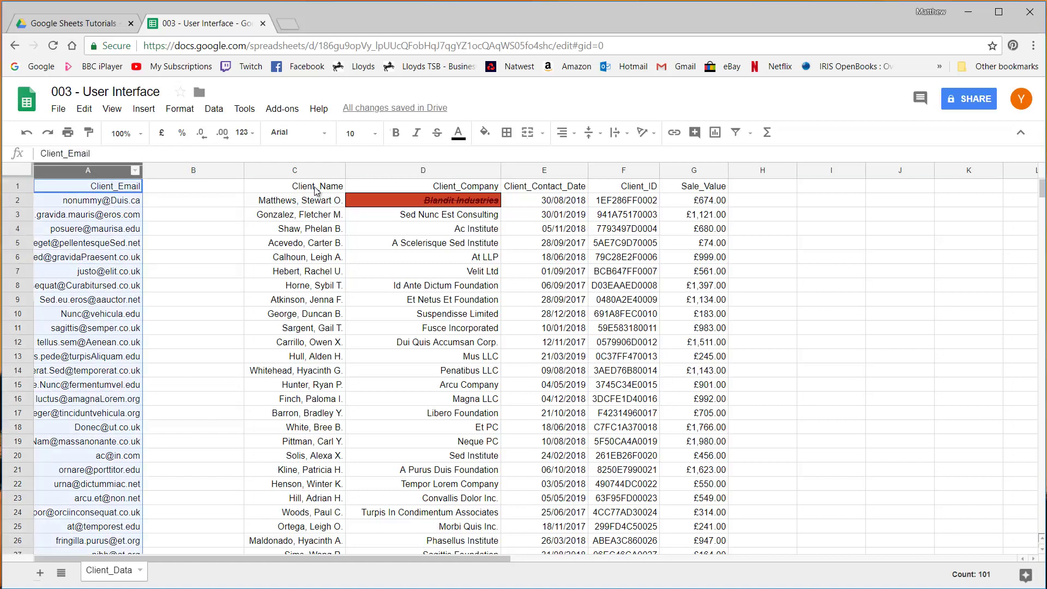
pyautogui.click(567, 132)
pyautogui.click(588, 157)
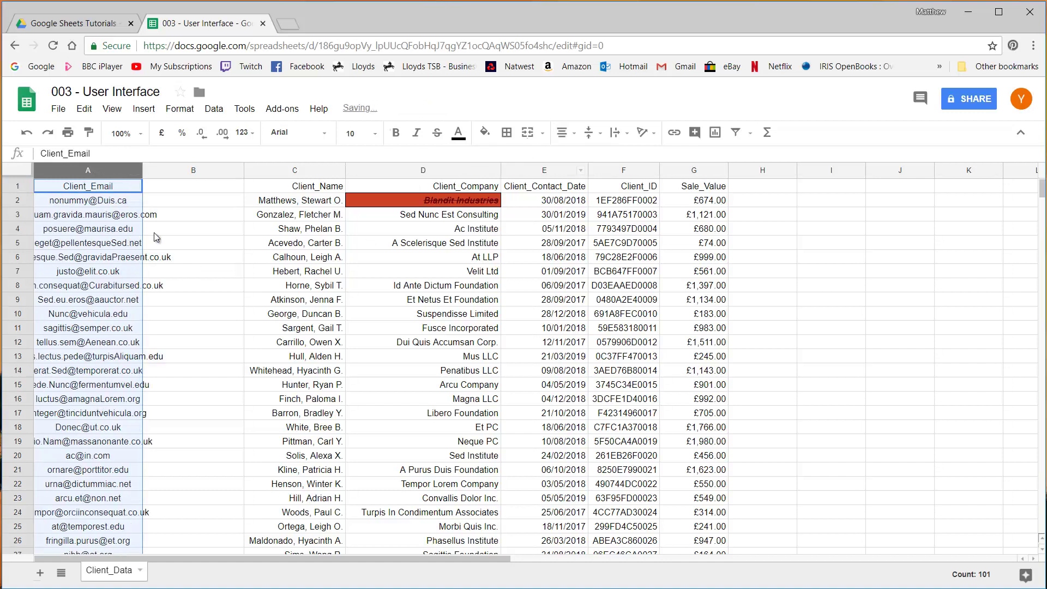
pyautogui.click(171, 240)
pyautogui.click(127, 216)
pyautogui.click(123, 186)
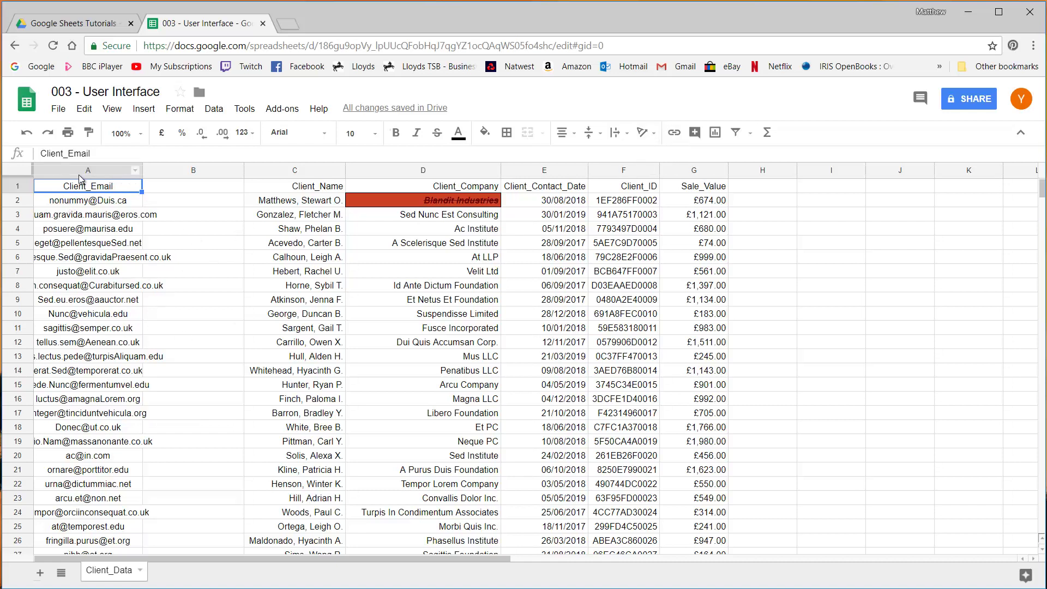
# Try Clip and Wrap text wrapping on Client_Email, then settle on Overflow.
pyautogui.click(134, 170)
pyautogui.click(615, 133)
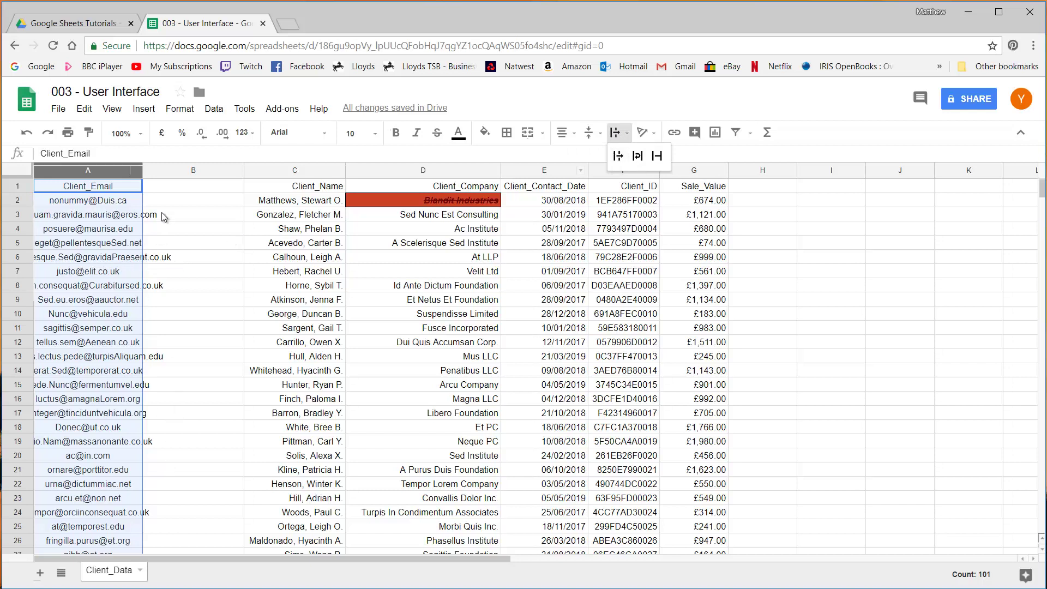
pyautogui.click(655, 157)
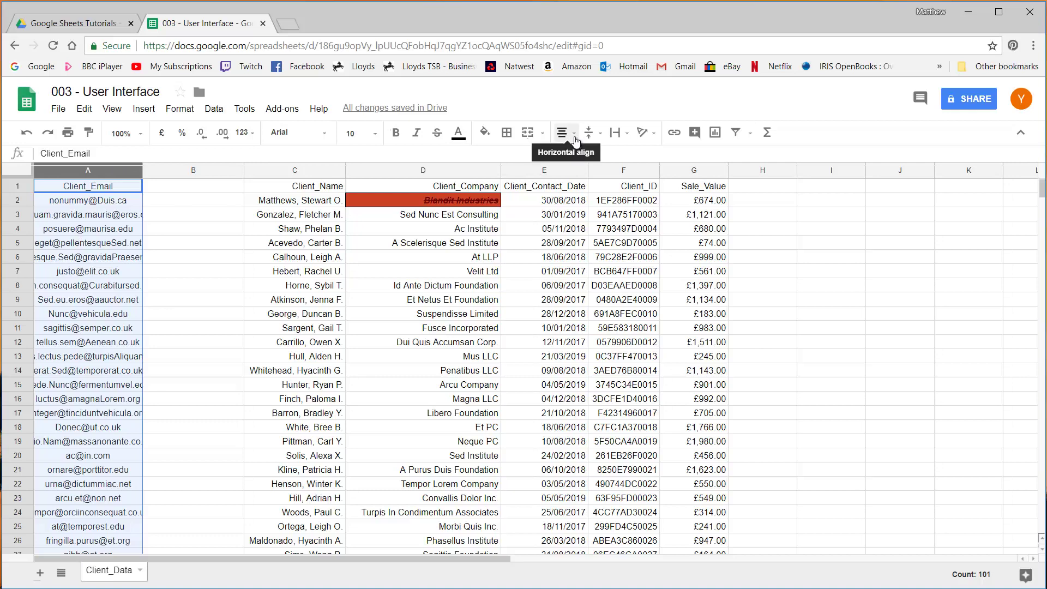
pyautogui.click(616, 133)
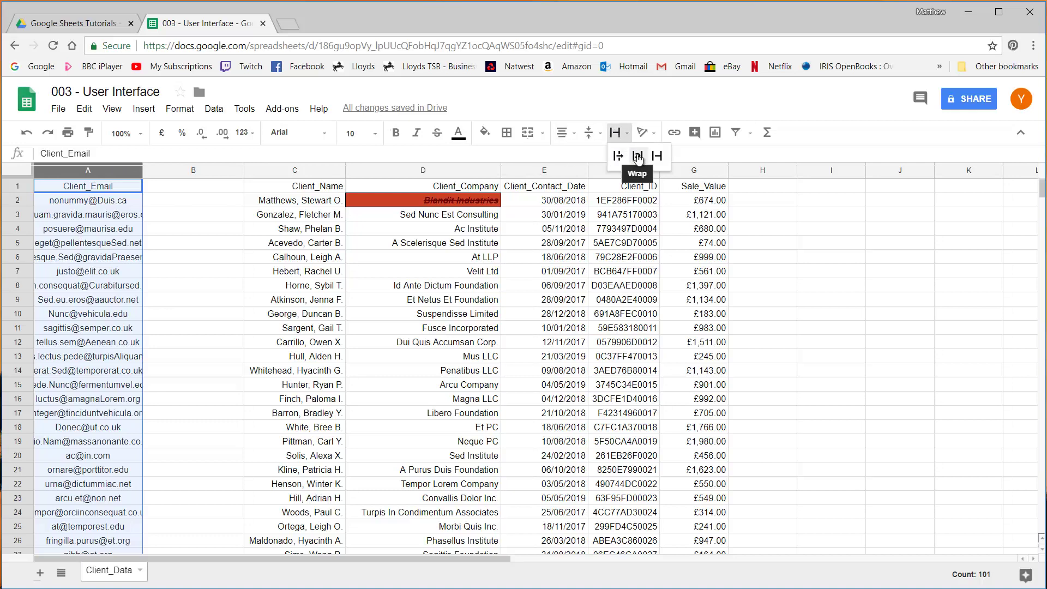
pyautogui.click(637, 157)
pyautogui.scroll(-5, 120, 370)
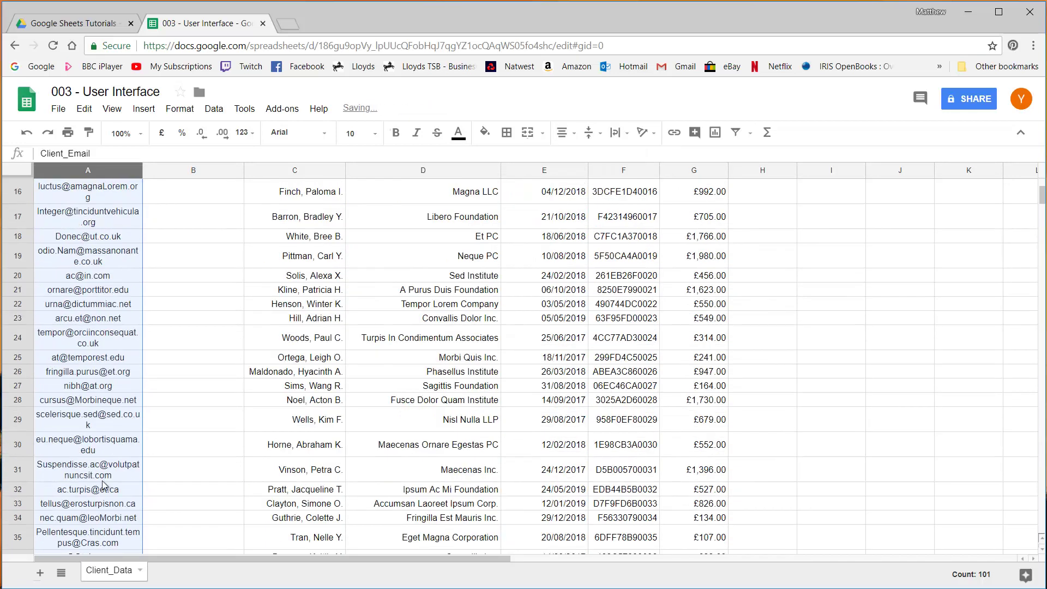
pyautogui.scroll(-6, 89, 378)
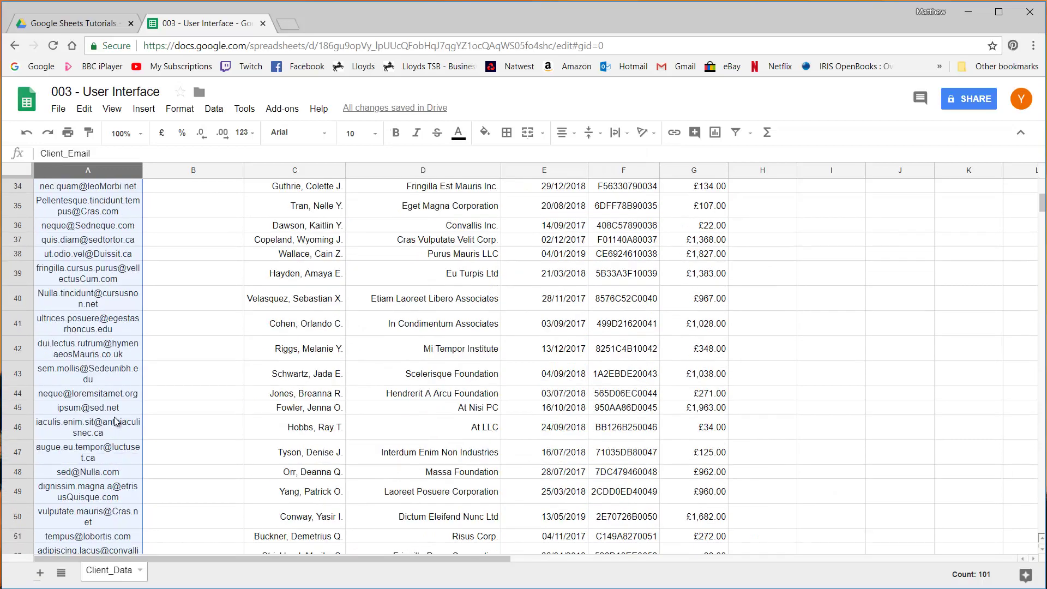
pyautogui.scroll(9, 121, 424)
pyautogui.scroll(3, 121, 424)
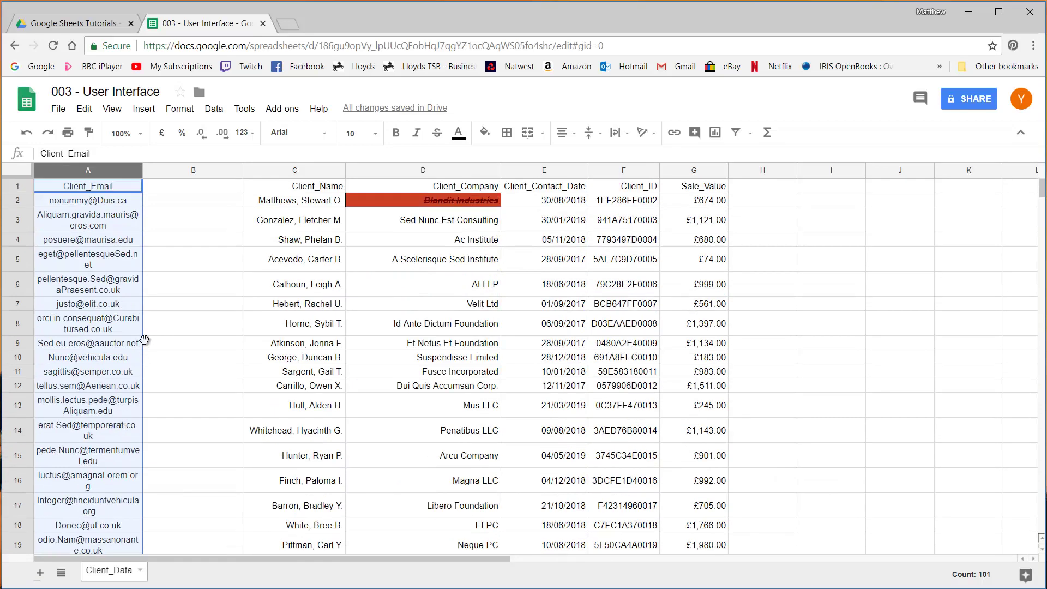
pyautogui.hotkey('ctrl', 'z')
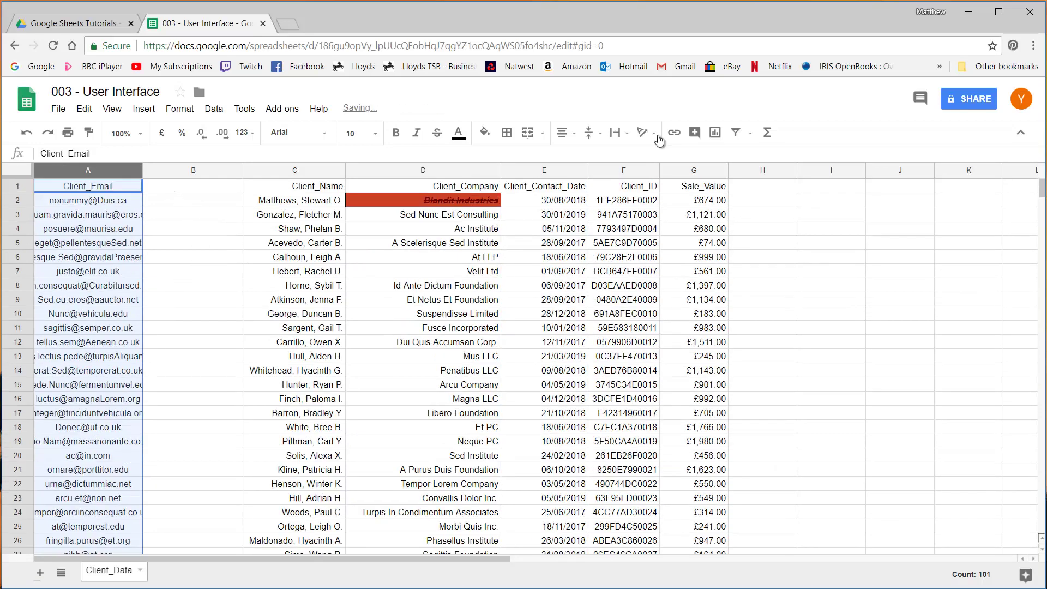
pyautogui.click(617, 133)
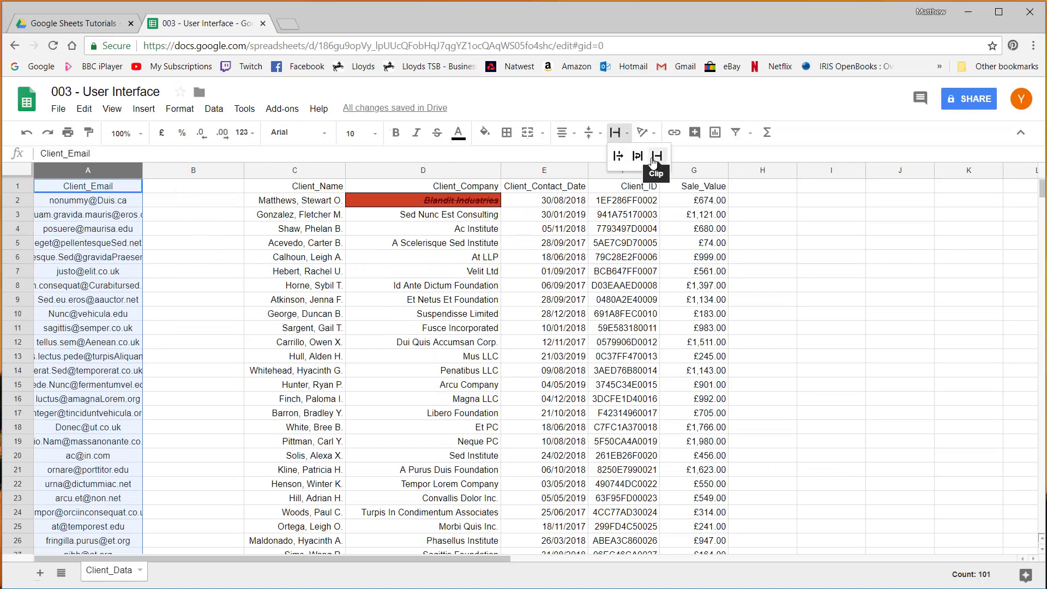
pyautogui.click(618, 156)
# Delete the empty column B.
pyautogui.click(169, 258)
pyautogui.click(217, 171)
pyautogui.rightClick(218, 170)
pyautogui.rightClick(197, 171)
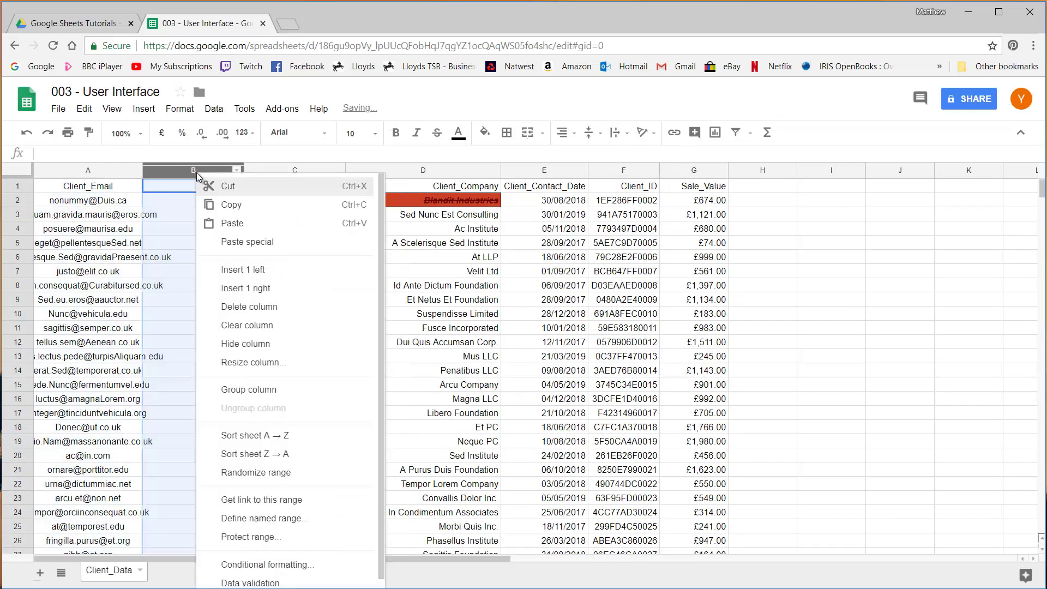
pyautogui.click(267, 308)
pyautogui.click(113, 218)
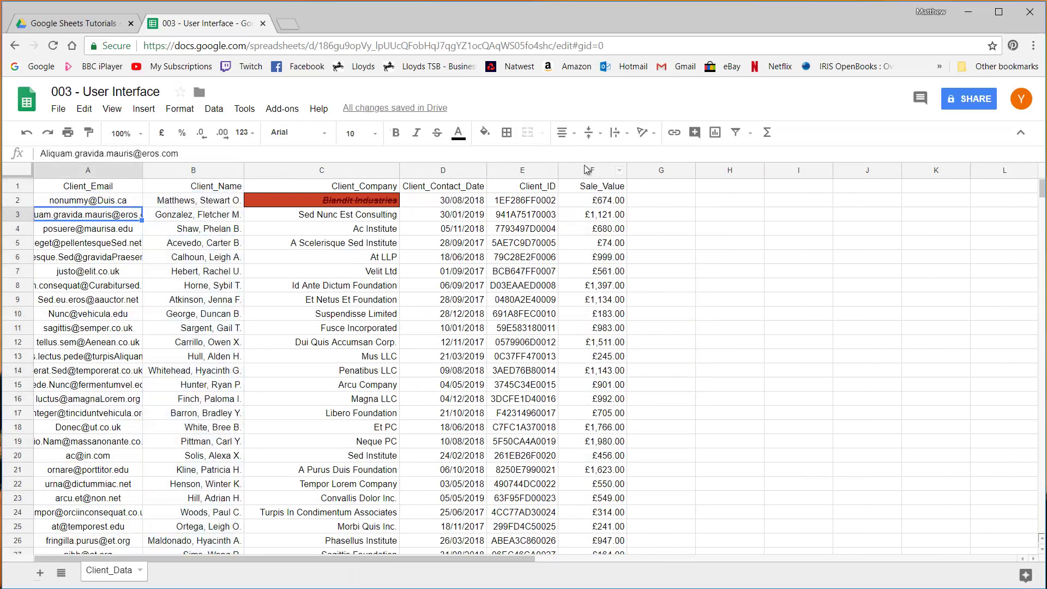
# Preview the context menus for the Client_Name column, row 4 and cell C9.
pyautogui.rightClick(166, 173)
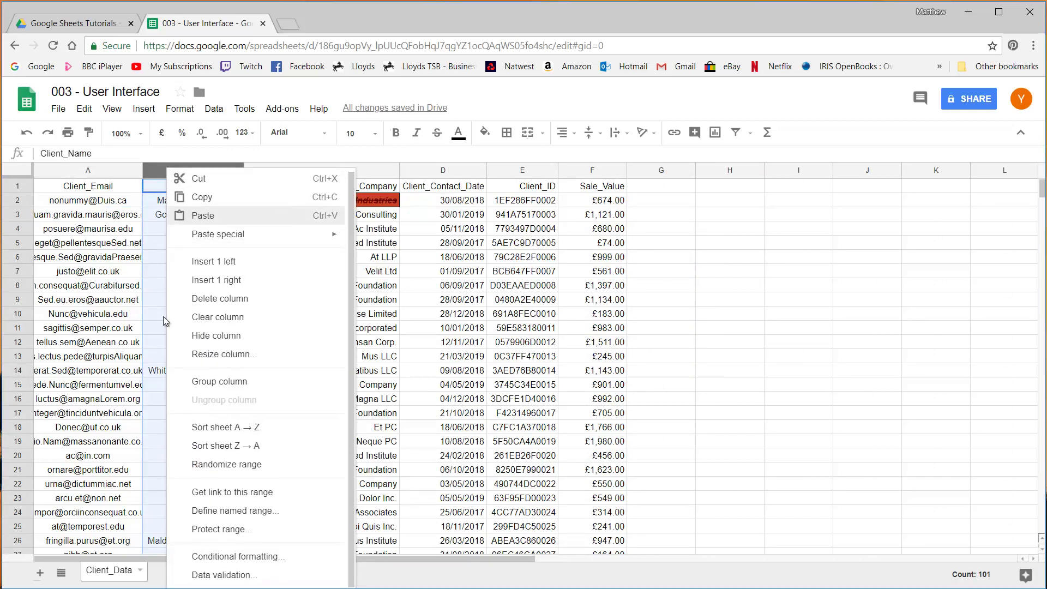
pyautogui.rightClick(18, 231)
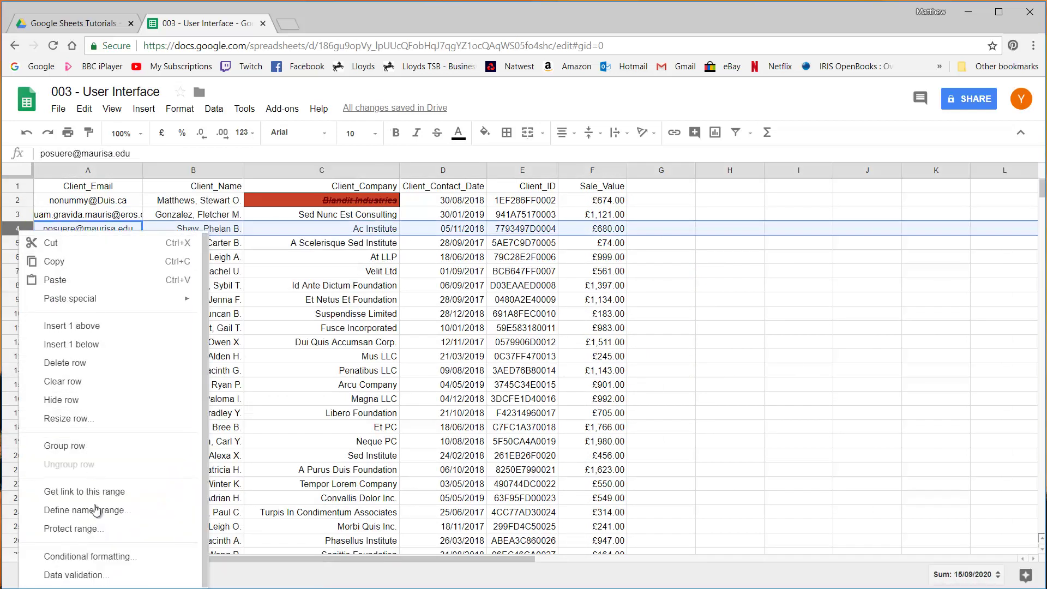
pyautogui.rightClick(372, 301)
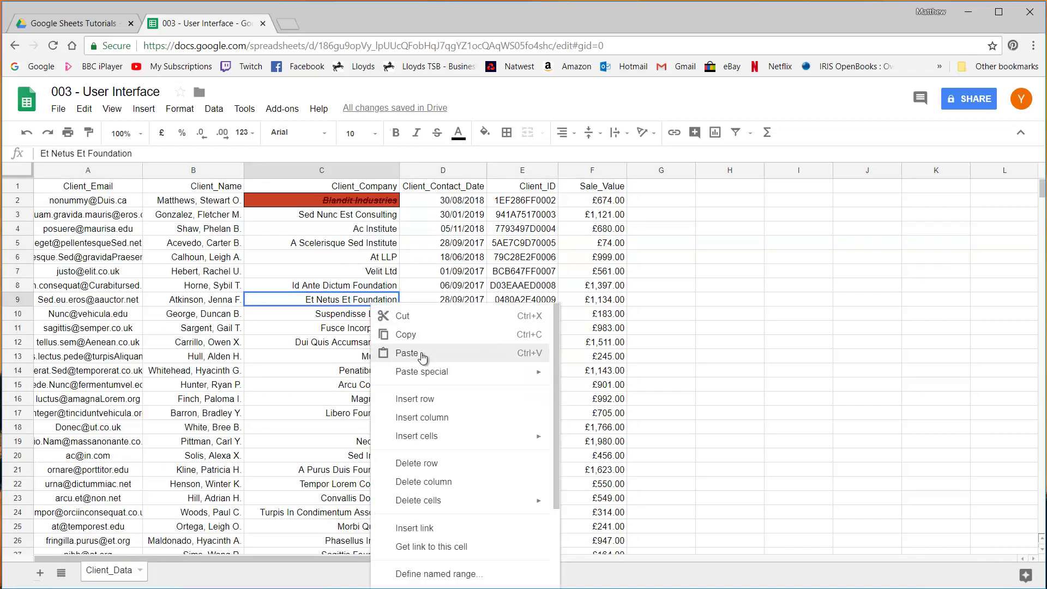
pyautogui.scroll(-3, 424, 360)
pyautogui.scroll(3, 460, 397)
pyautogui.scroll(-1, 448, 443)
pyautogui.scroll(-2, 448, 444)
pyautogui.scroll(3, 448, 444)
pyautogui.click(313, 241)
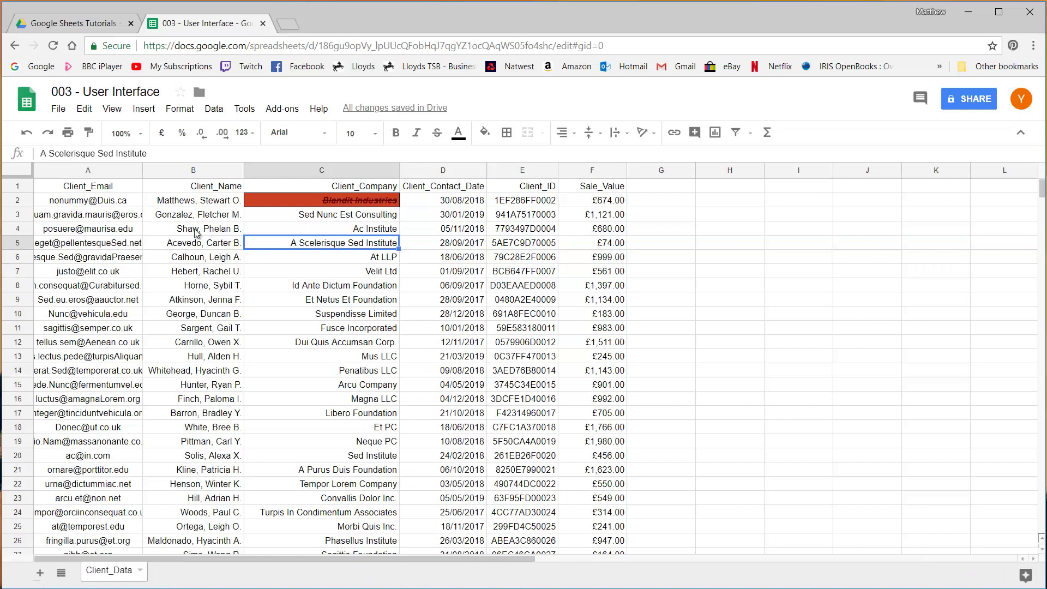
pyautogui.click(227, 230)
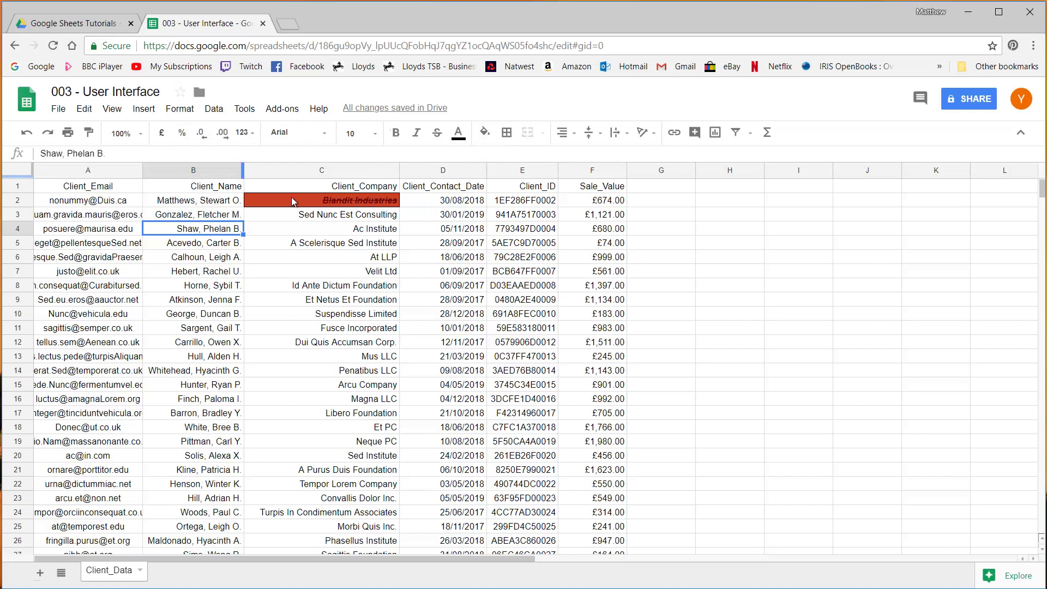
# Select the empty cell G2 and look through the File and Edit menus.
pyautogui.click(660, 200)
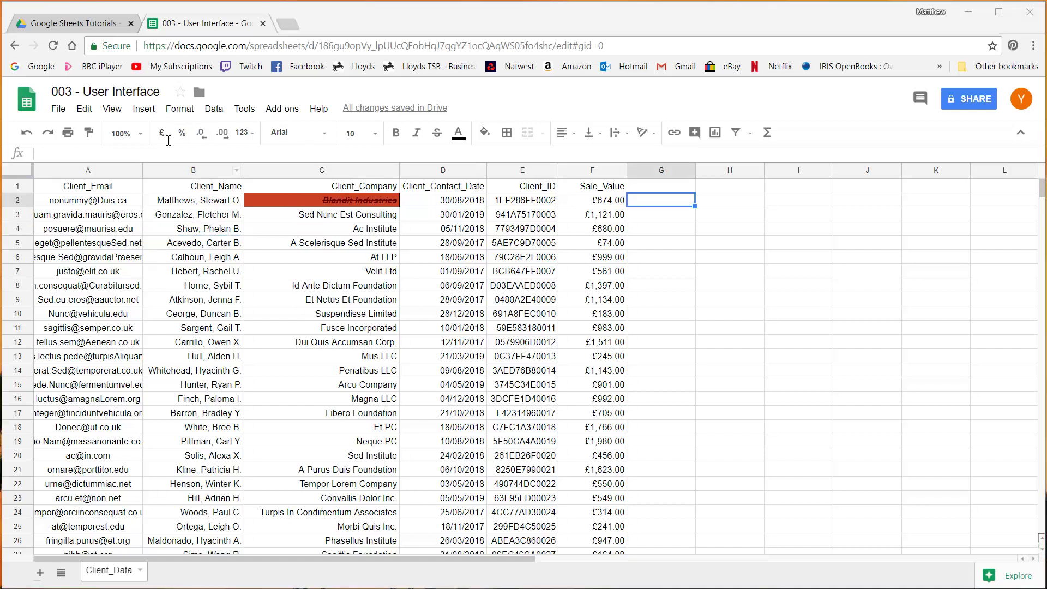
pyautogui.click(59, 109)
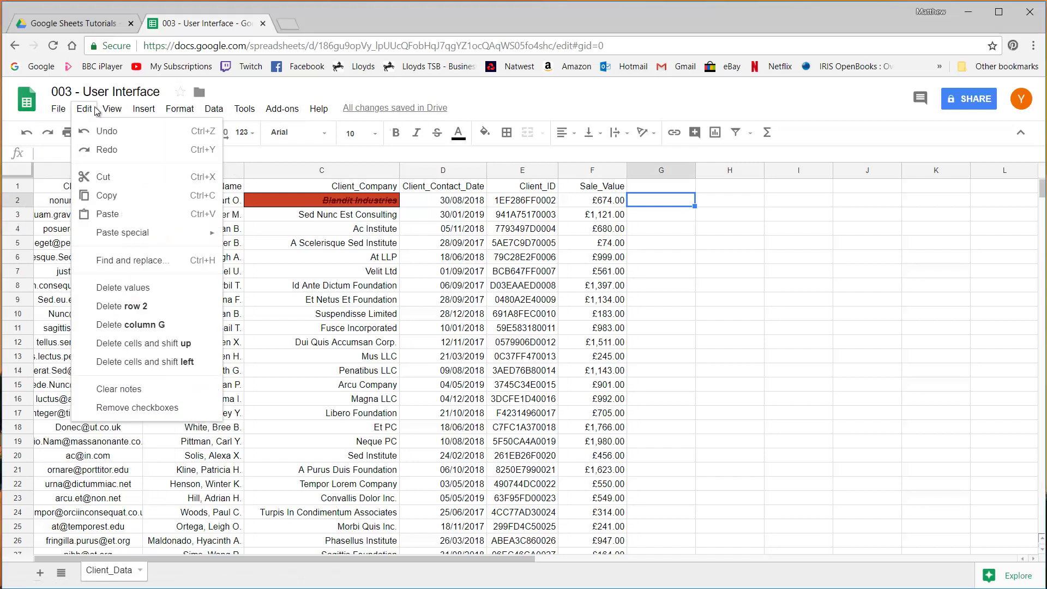
pyautogui.click(86, 109)
pyautogui.click(60, 110)
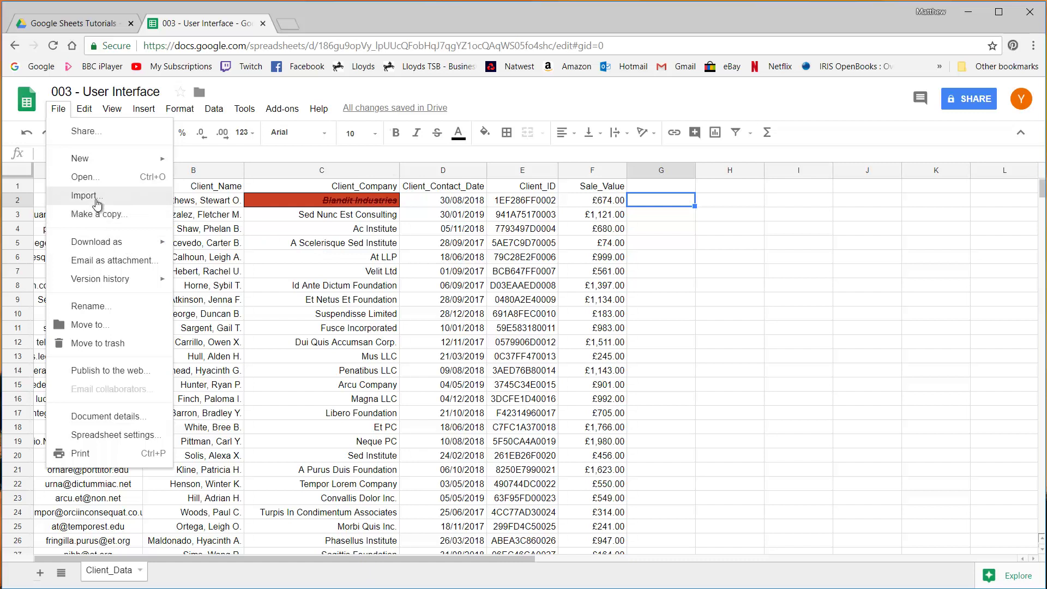
# Insert a column left of G, add a row below row 2, undo the row, and review Insert's options.
pyautogui.moveTo(109, 158)
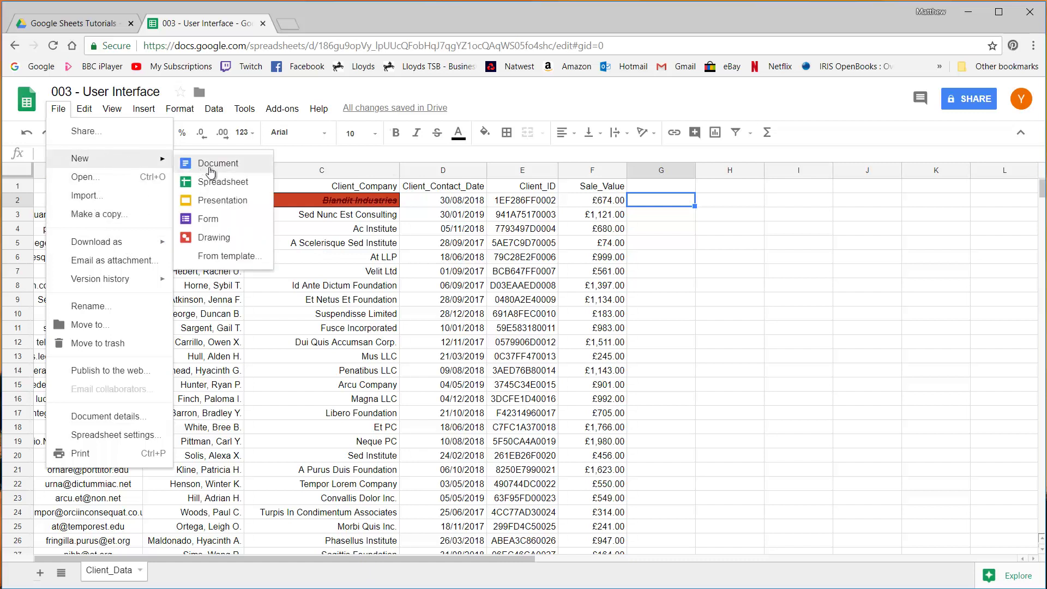
pyautogui.moveTo(87, 114)
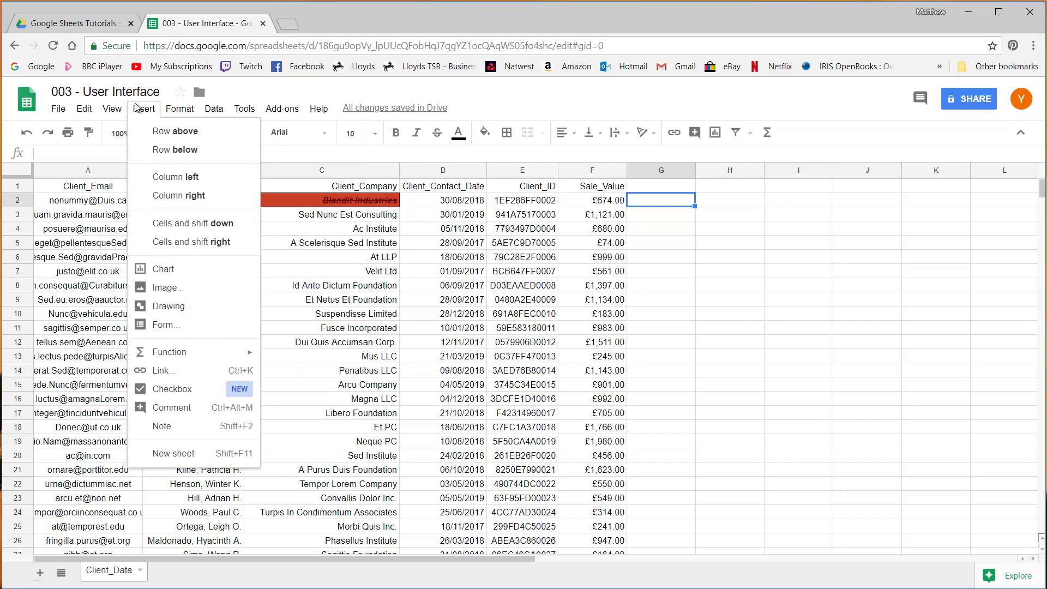
pyautogui.click(176, 177)
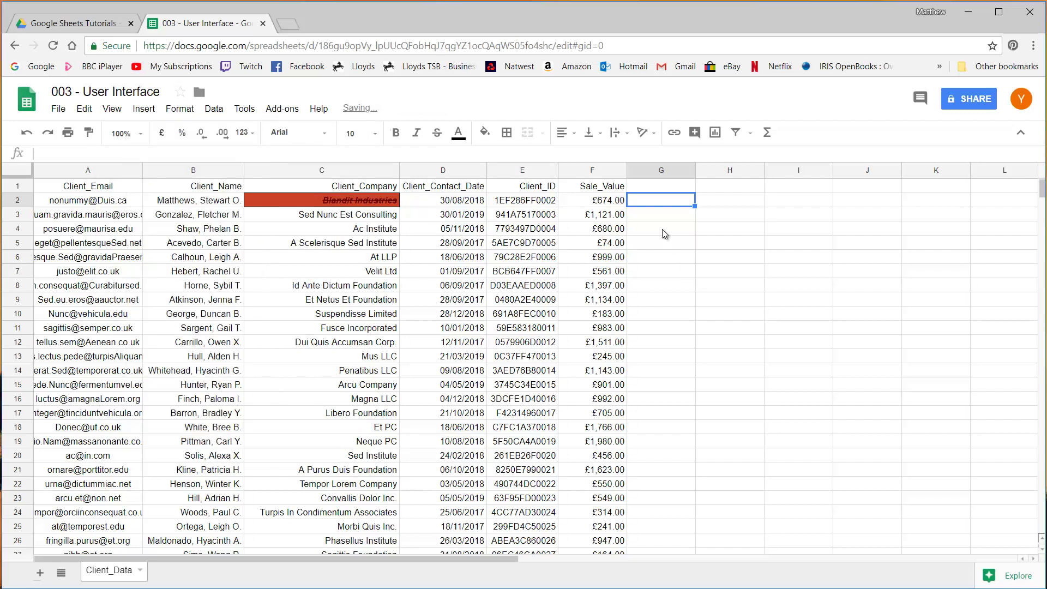
pyautogui.click(154, 109)
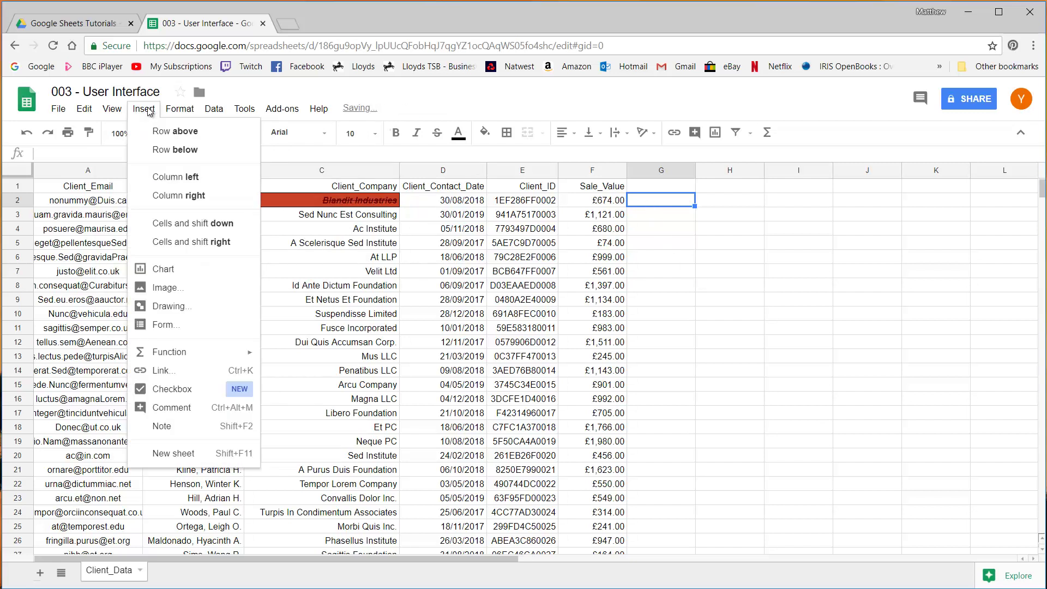
pyautogui.click(184, 150)
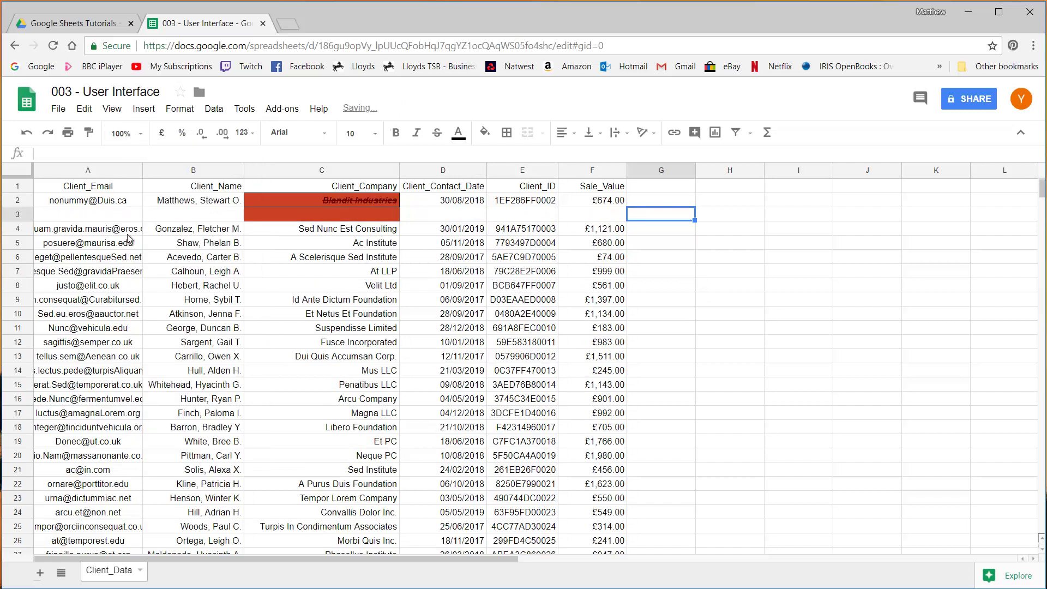
pyautogui.hotkey('ctrl', 'z')
pyautogui.click(143, 110)
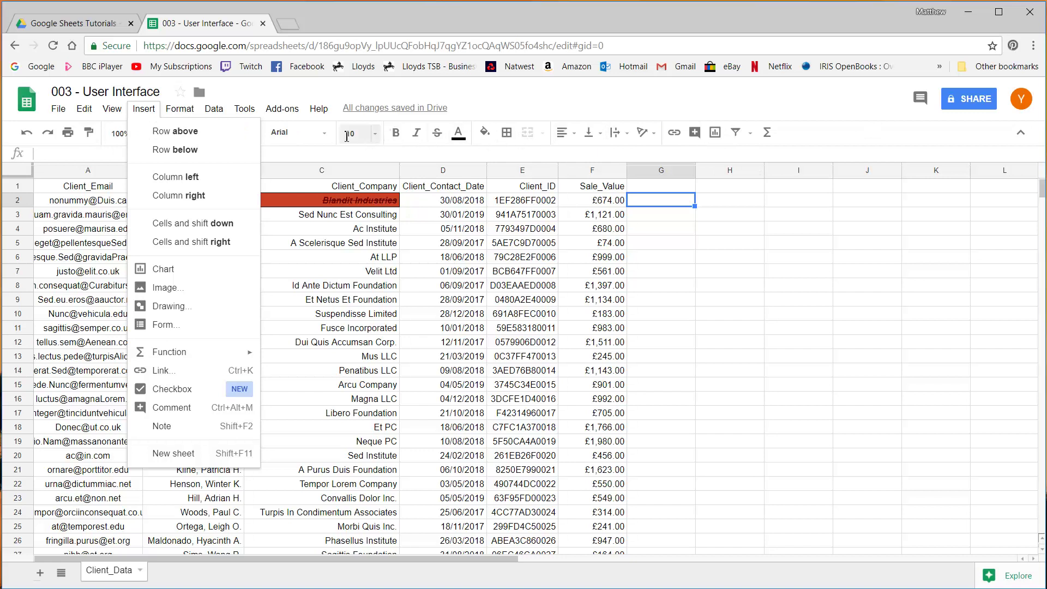
# Look through the Format, Data and Tools menus, including Text rotation and Spelling, ending on Add-ons.
pyautogui.moveTo(172, 108)
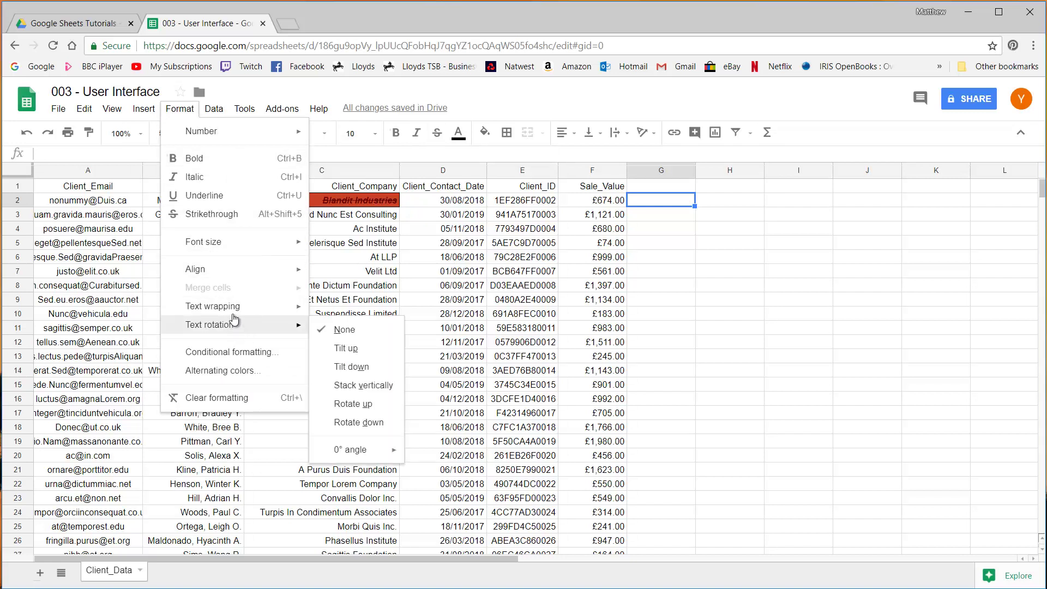
pyautogui.moveTo(227, 328)
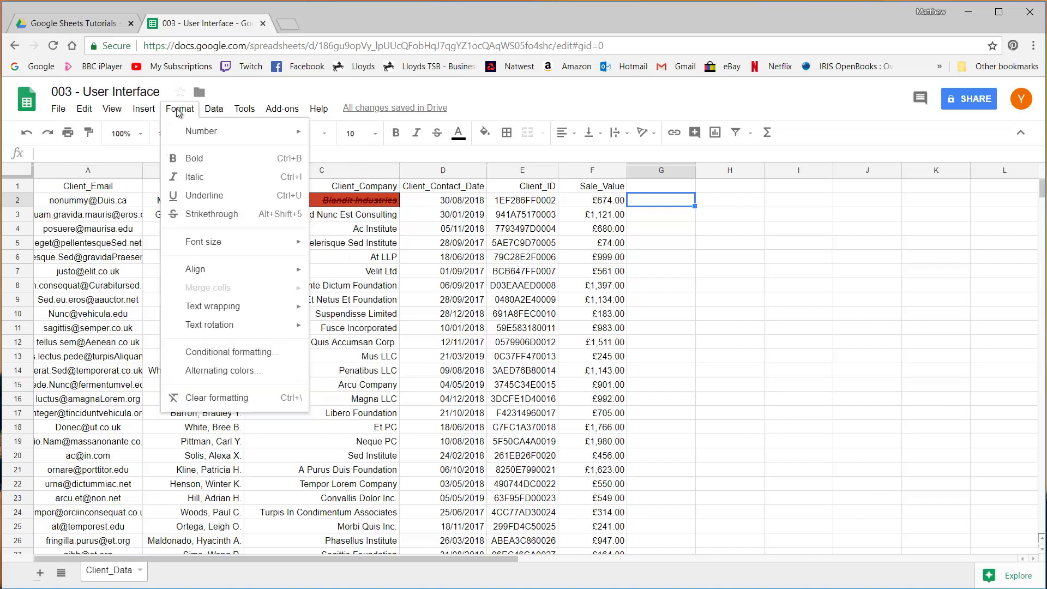
pyautogui.moveTo(210, 110)
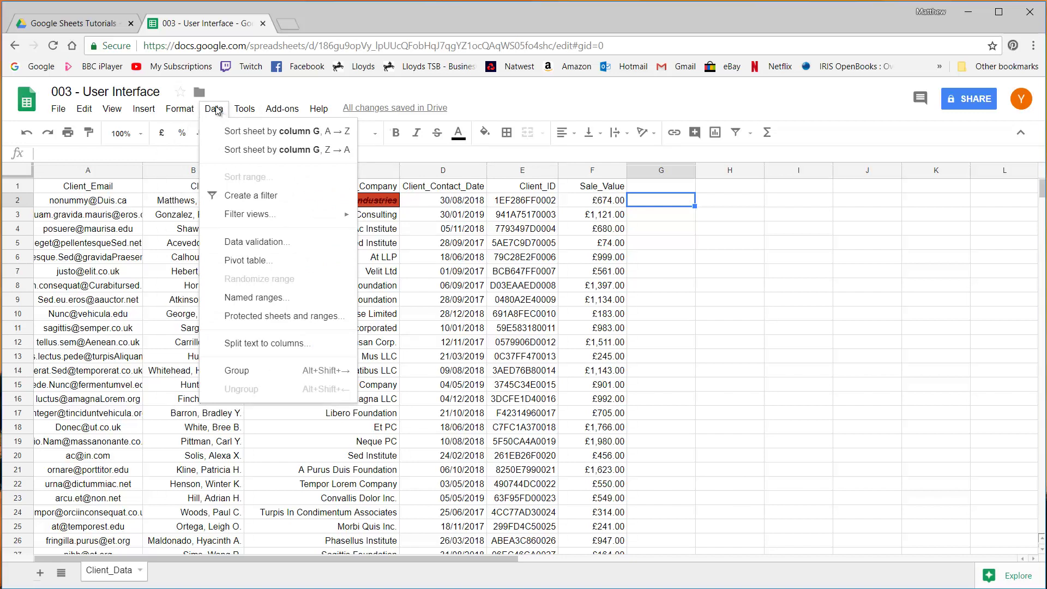
pyautogui.moveTo(248, 111)
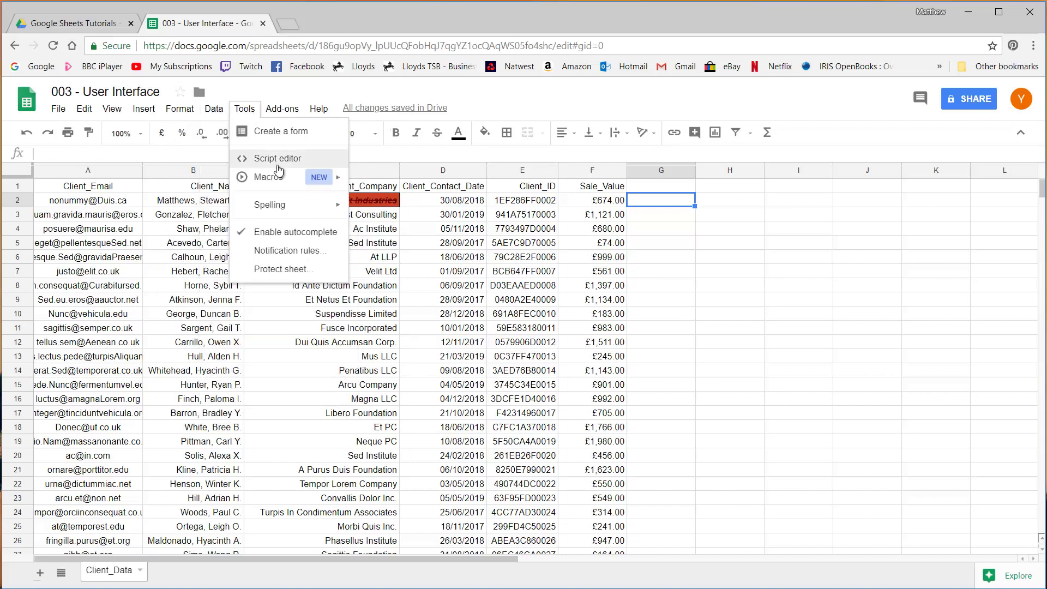
pyautogui.moveTo(277, 207)
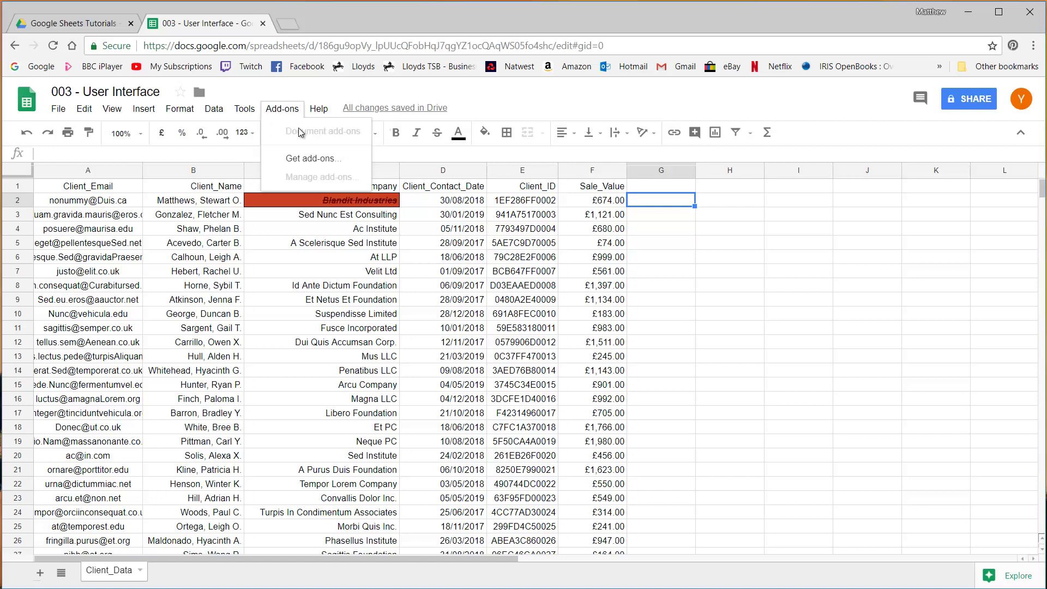
# Open Get add-ons, scroll down through the store's tiles, and close the store.
pyautogui.click(310, 159)
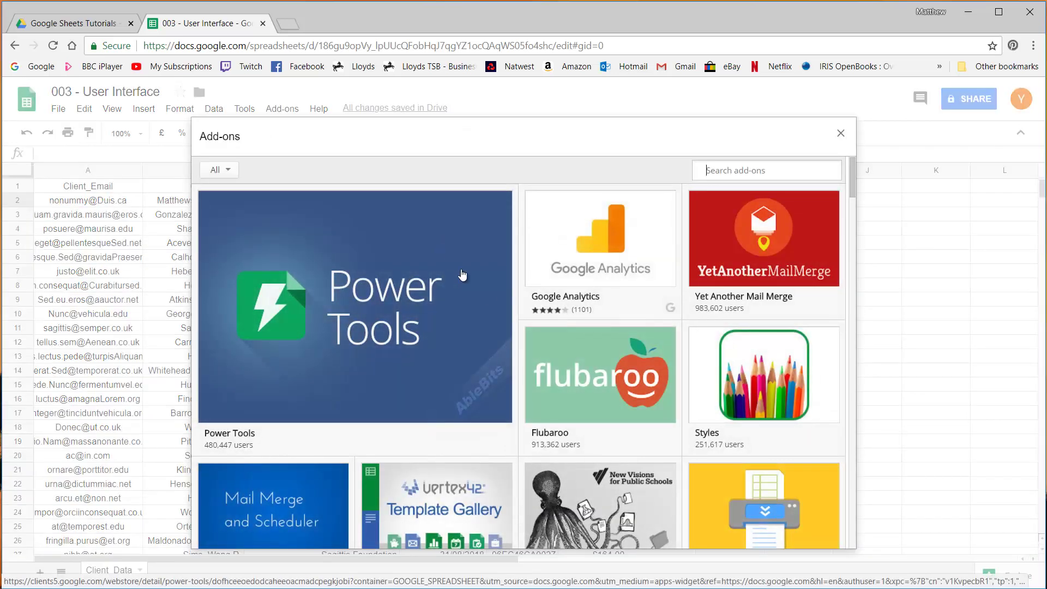
pyautogui.scroll(-9, 490, 295)
pyautogui.scroll(-10, 517, 309)
pyautogui.scroll(-7, 517, 321)
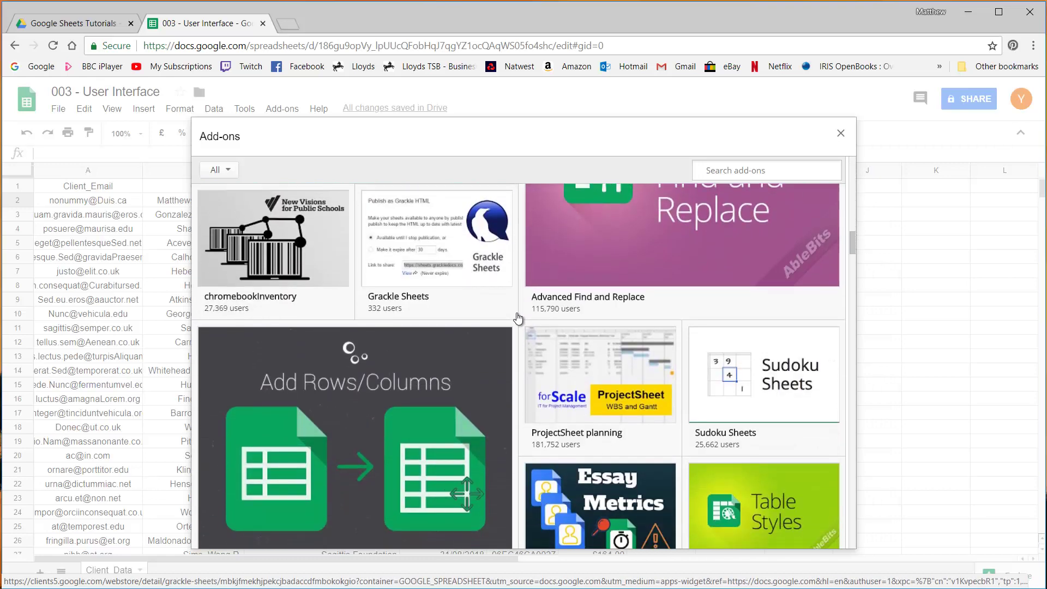
pyautogui.scroll(-3, 591, 293)
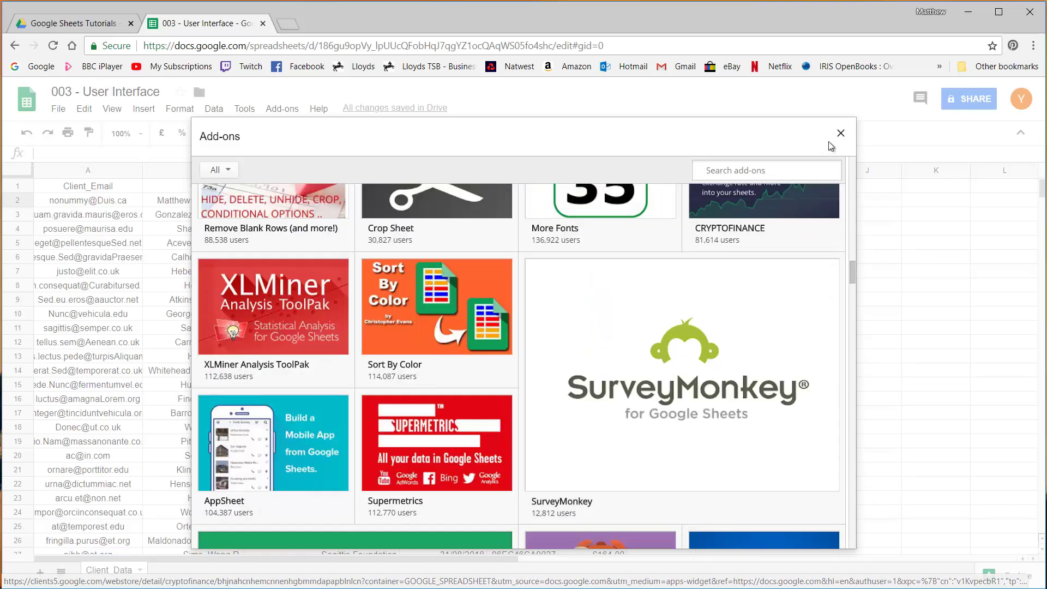
pyautogui.click(840, 133)
# Start a command search from the Help menu's search box, then dismiss it with Esc.
pyautogui.click(318, 109)
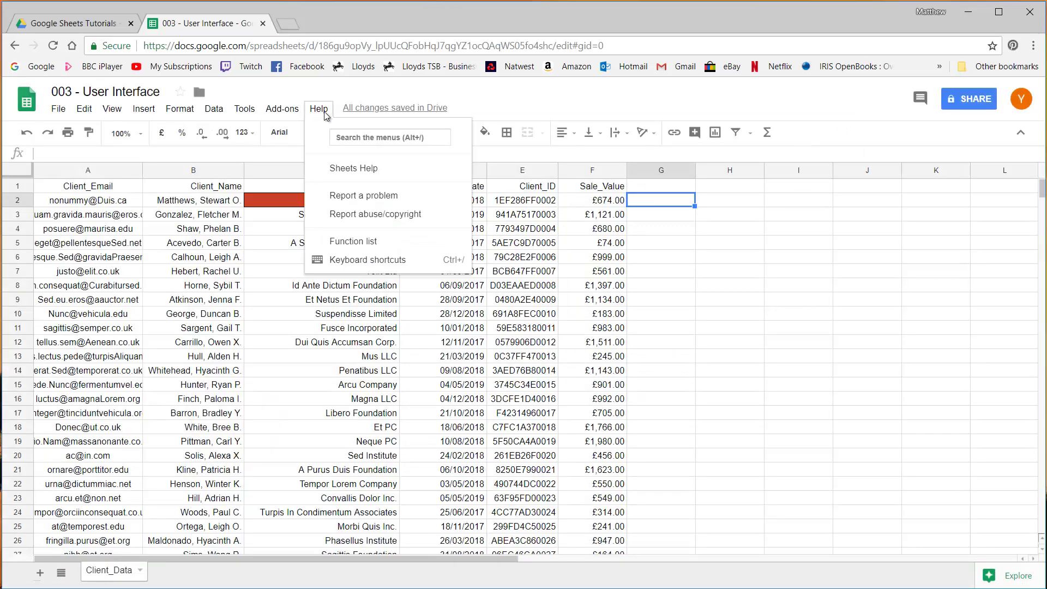
pyautogui.click(372, 135)
pyautogui.press('Escape')
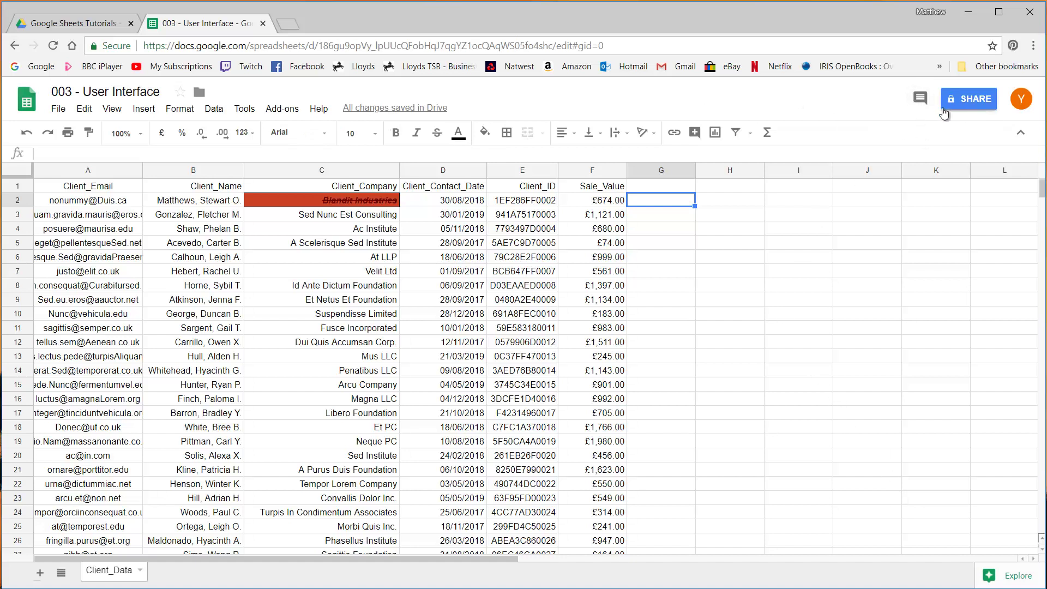
# Check the comments options and sharing settings without changes, then select cells I7, G3 and G1.
pyautogui.click(923, 100)
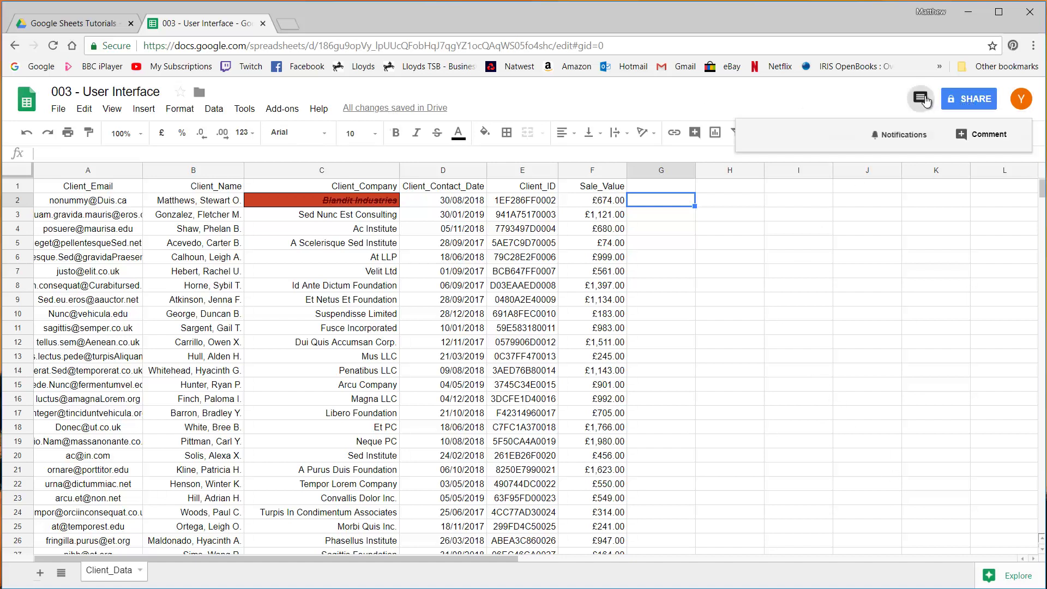
pyautogui.click(968, 103)
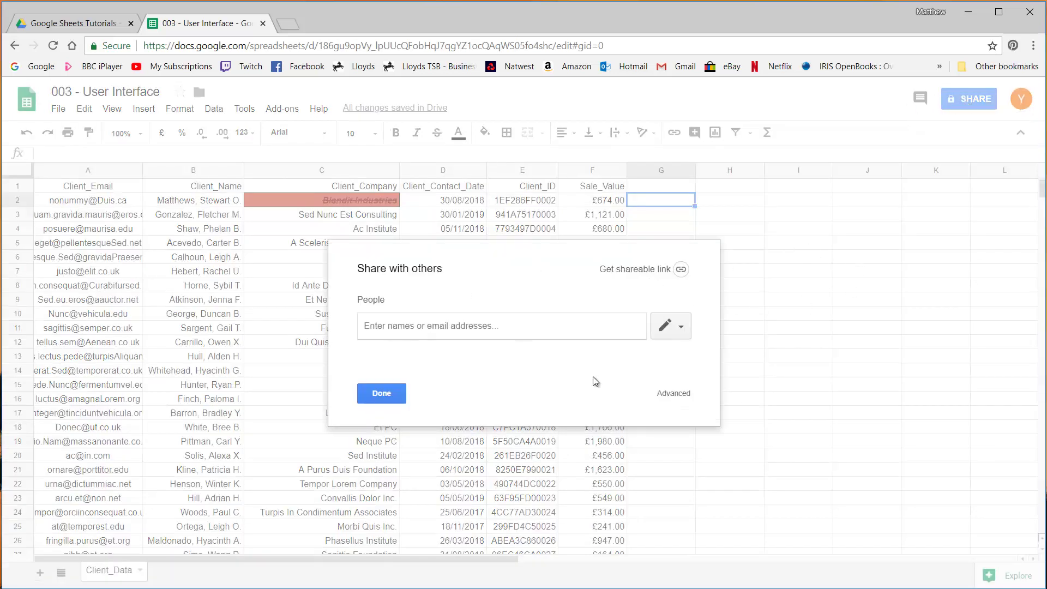
pyautogui.click(381, 393)
pyautogui.click(798, 270)
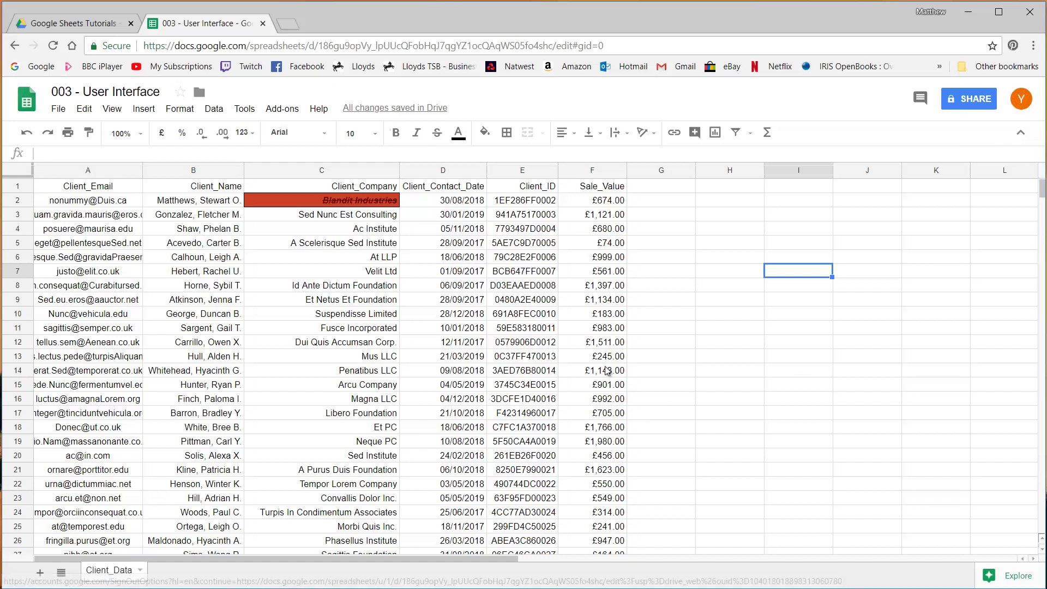
pyautogui.click(663, 211)
pyautogui.click(660, 186)
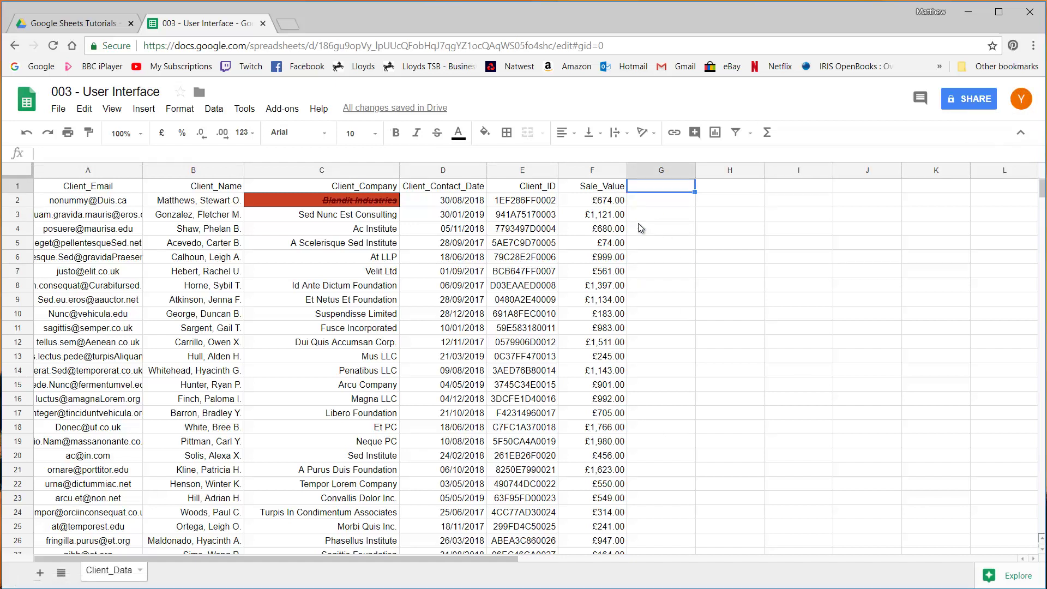
pyautogui.click(994, 579)
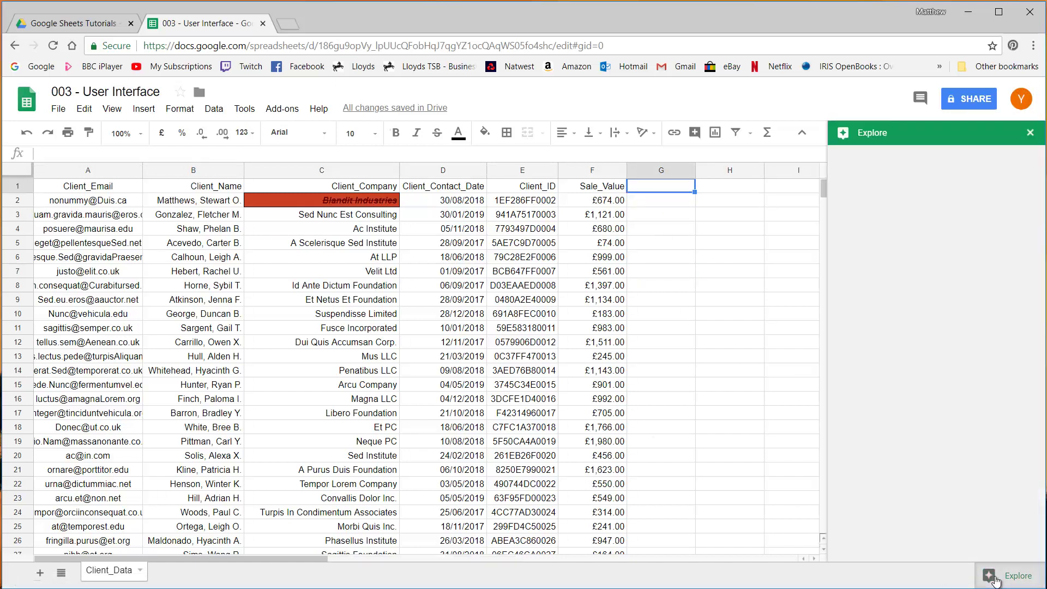
pyautogui.click(900, 202)
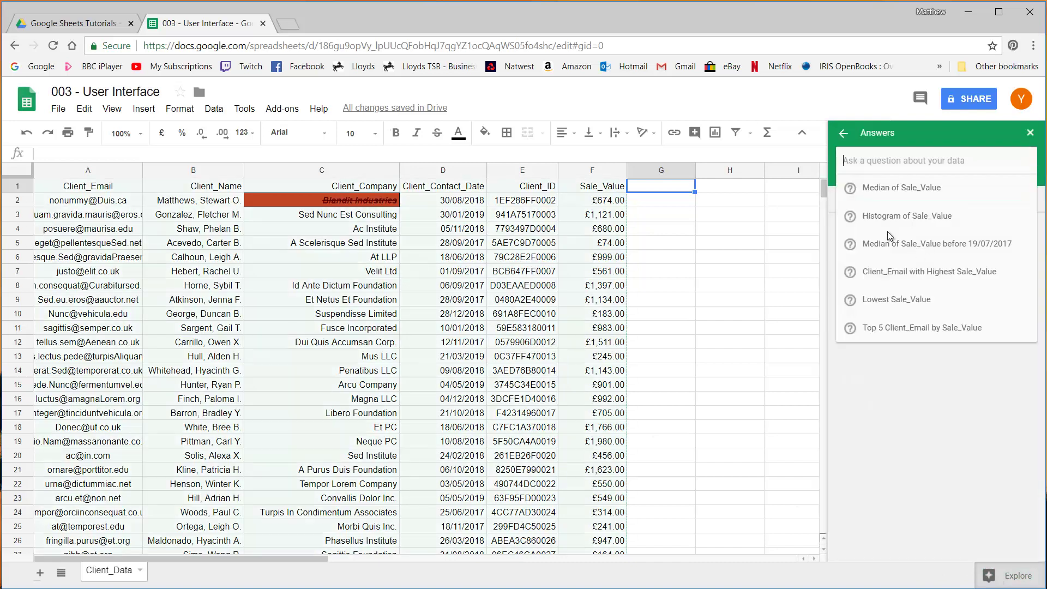
pyautogui.click(900, 188)
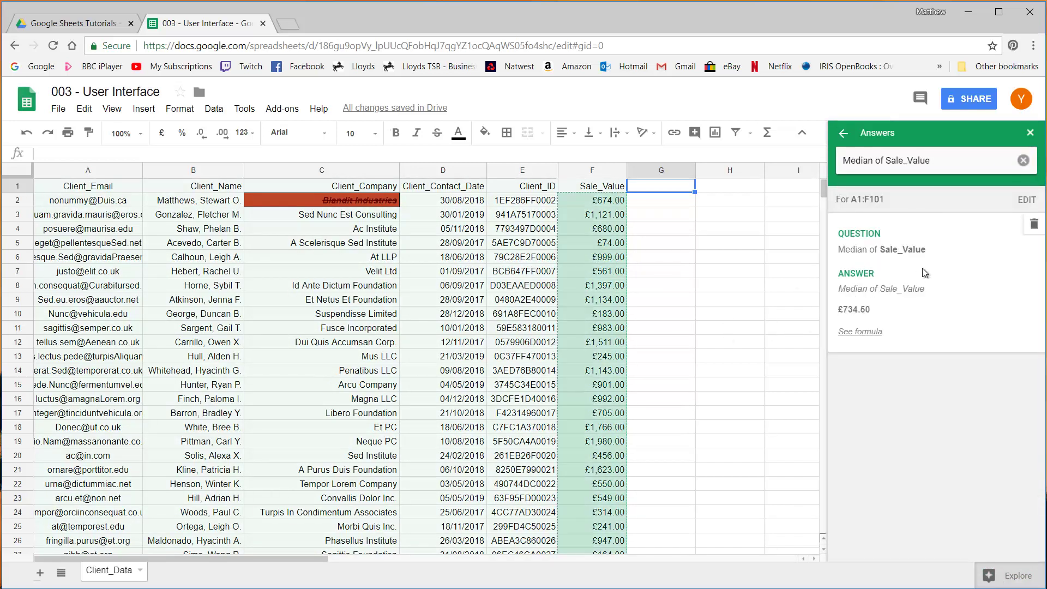
pyautogui.click(1026, 162)
pyautogui.click(1030, 133)
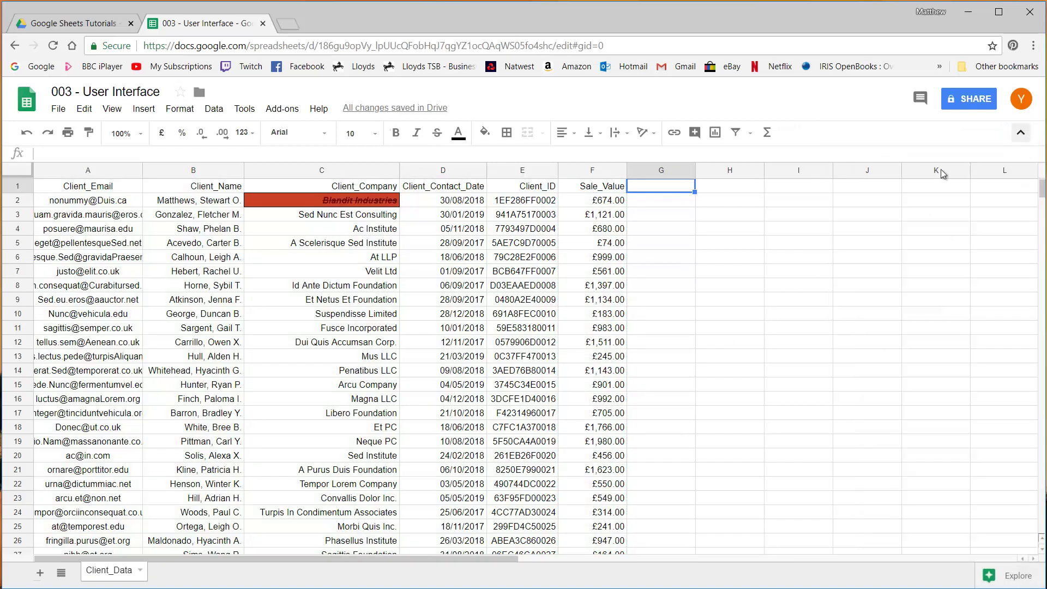
pyautogui.click(497, 215)
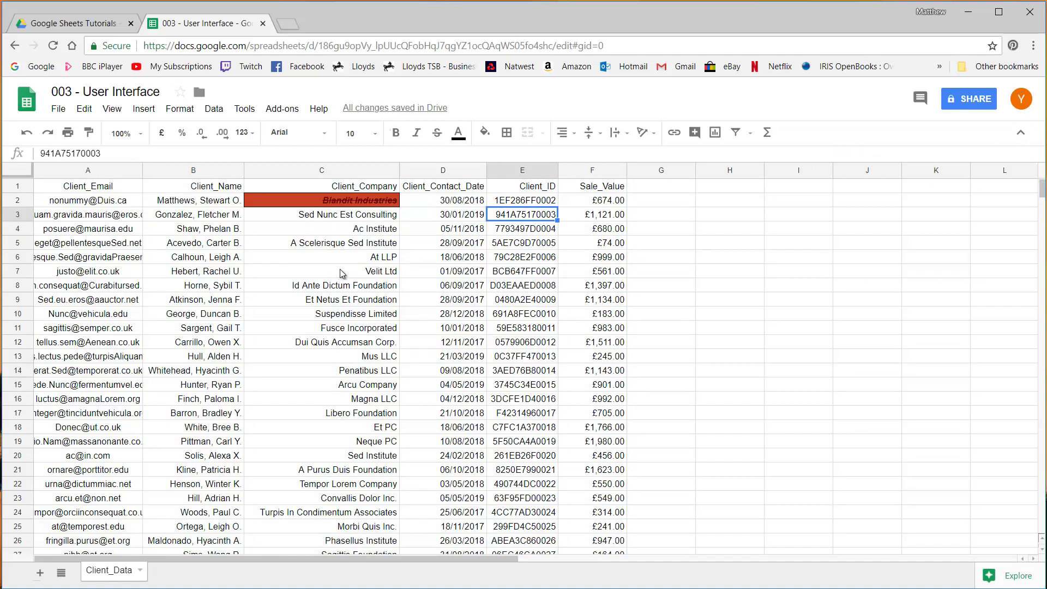
pyautogui.click(327, 229)
pyautogui.click(207, 214)
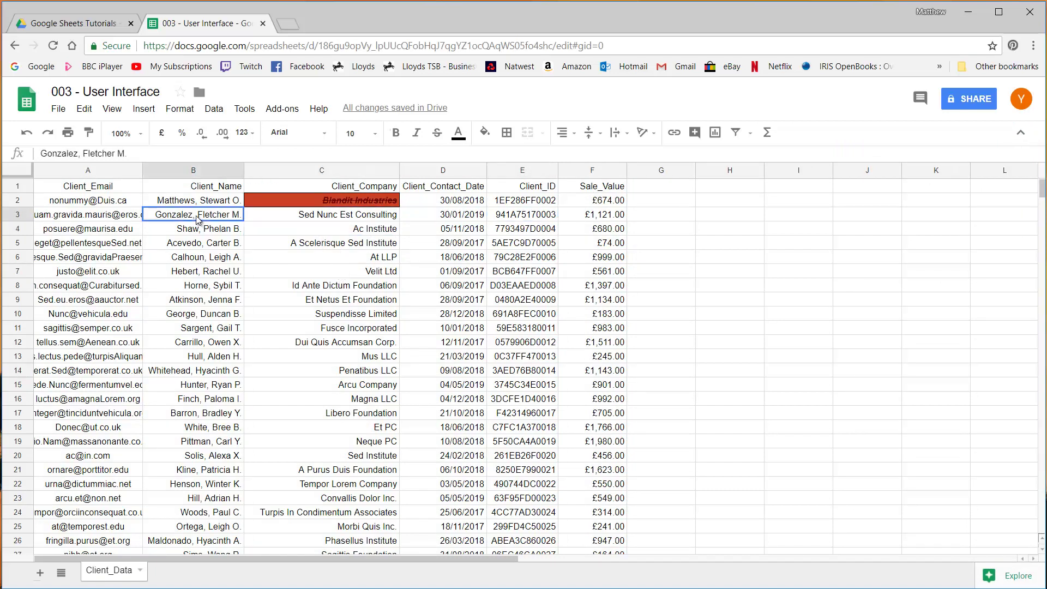
pyautogui.click(193, 201)
pyautogui.click(93, 200)
pyautogui.click(94, 188)
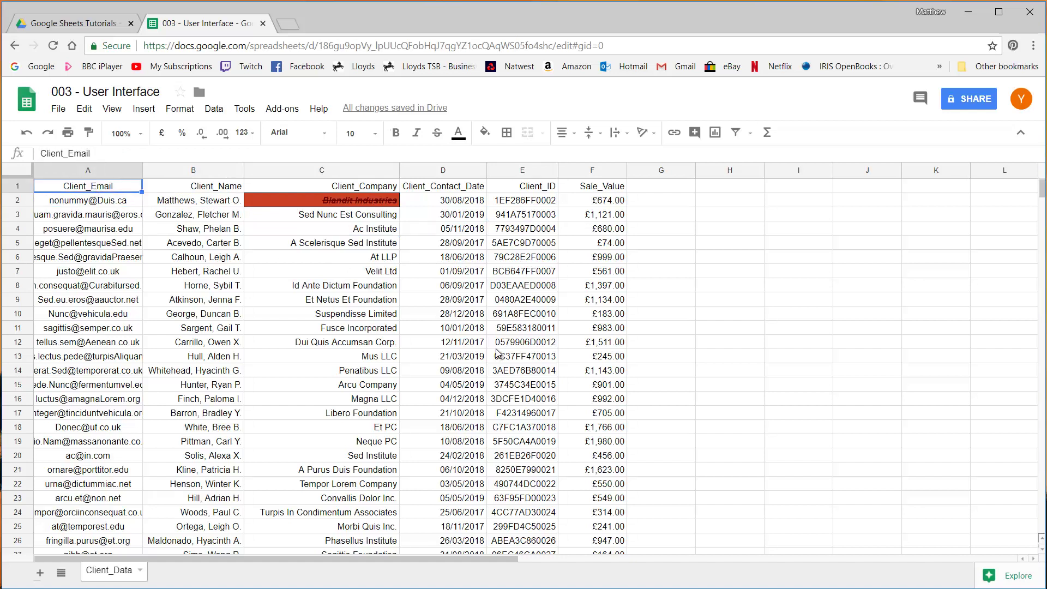
pyautogui.click(199, 206)
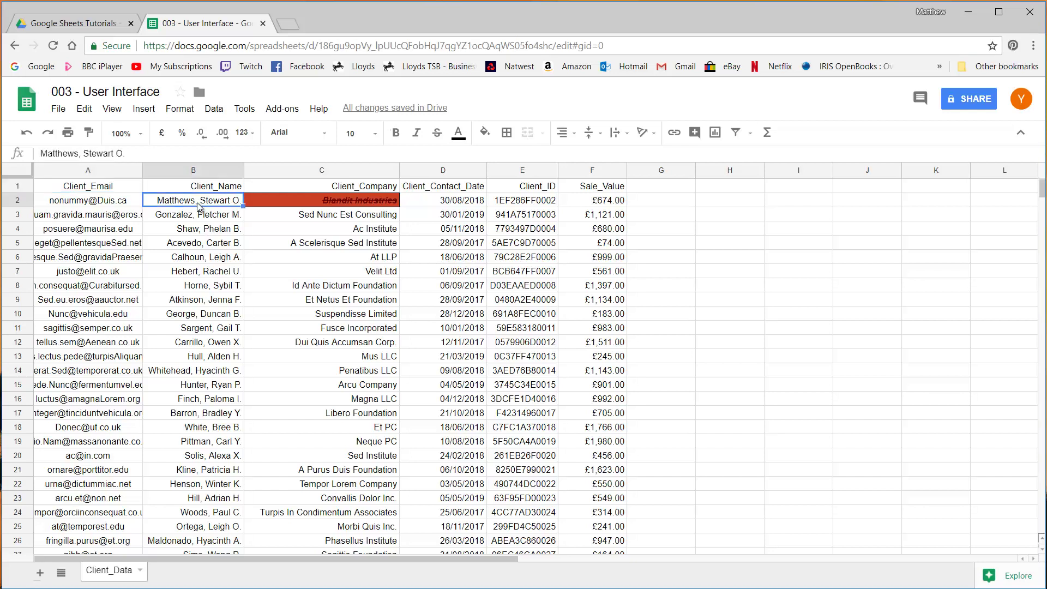